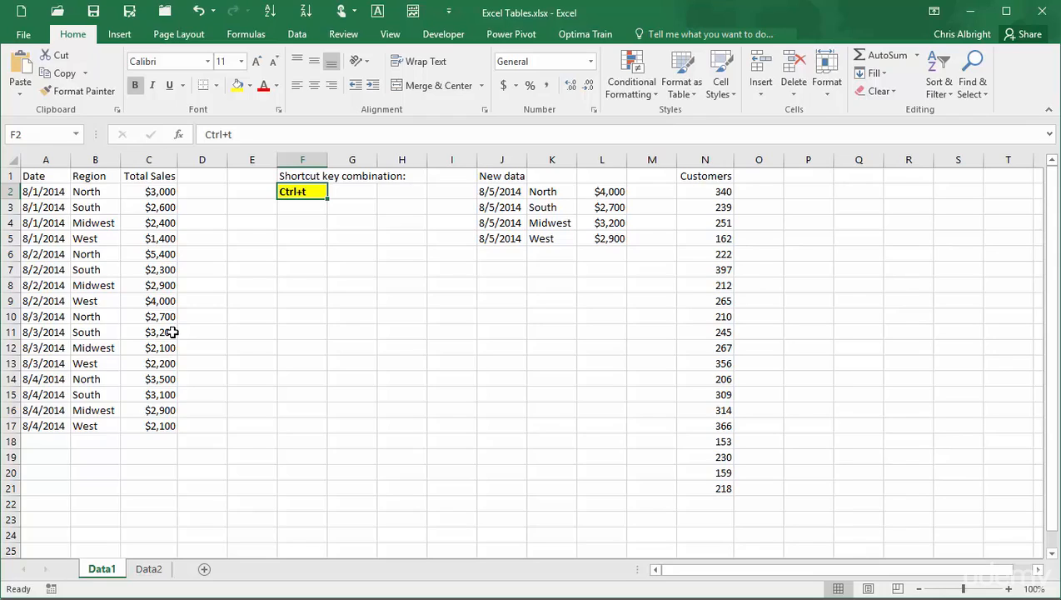
click(39, 194)
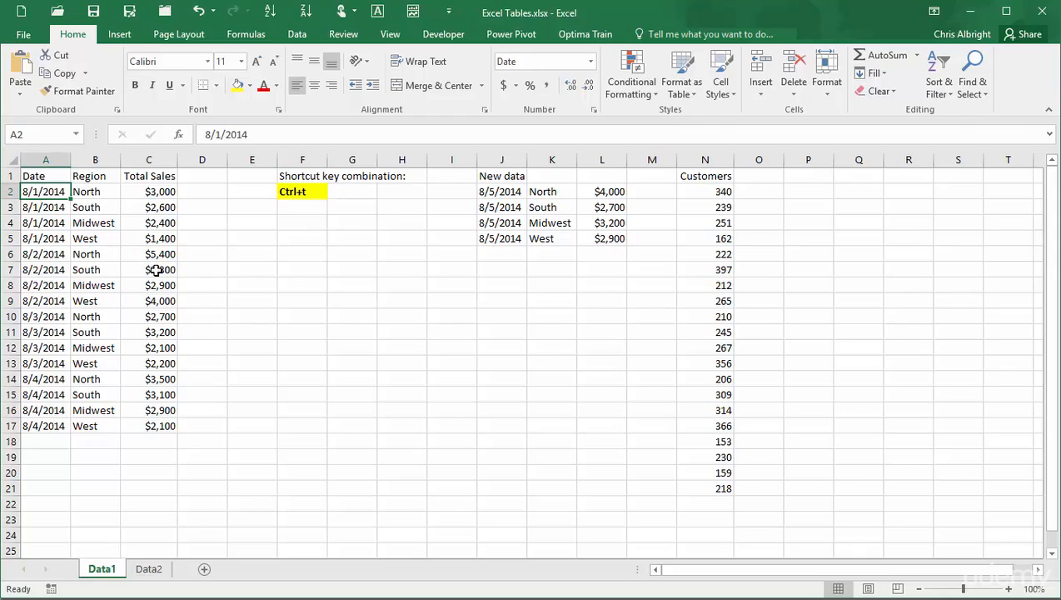
click(119, 34)
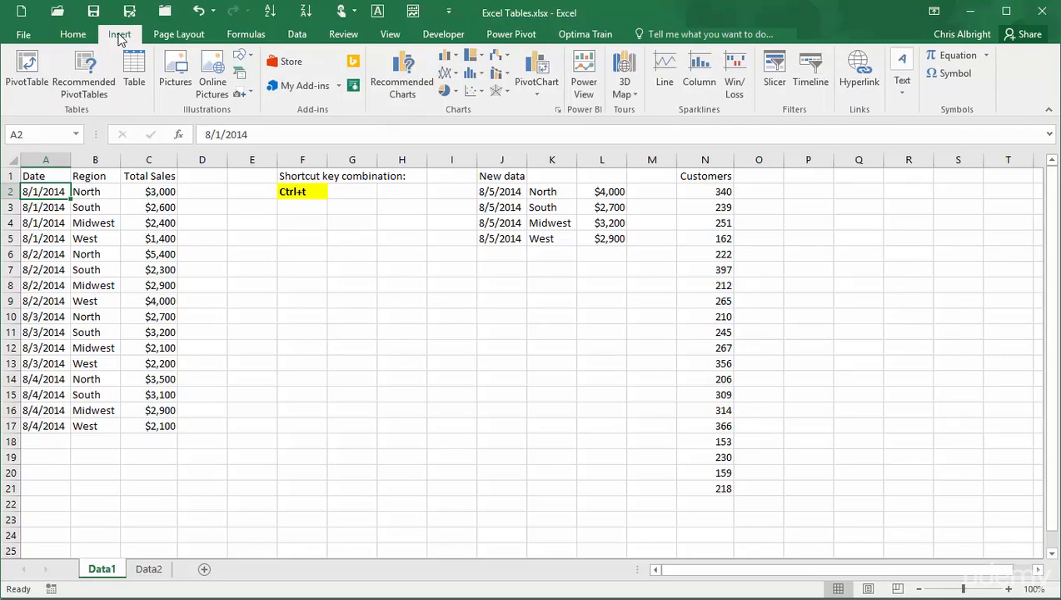
click(129, 75)
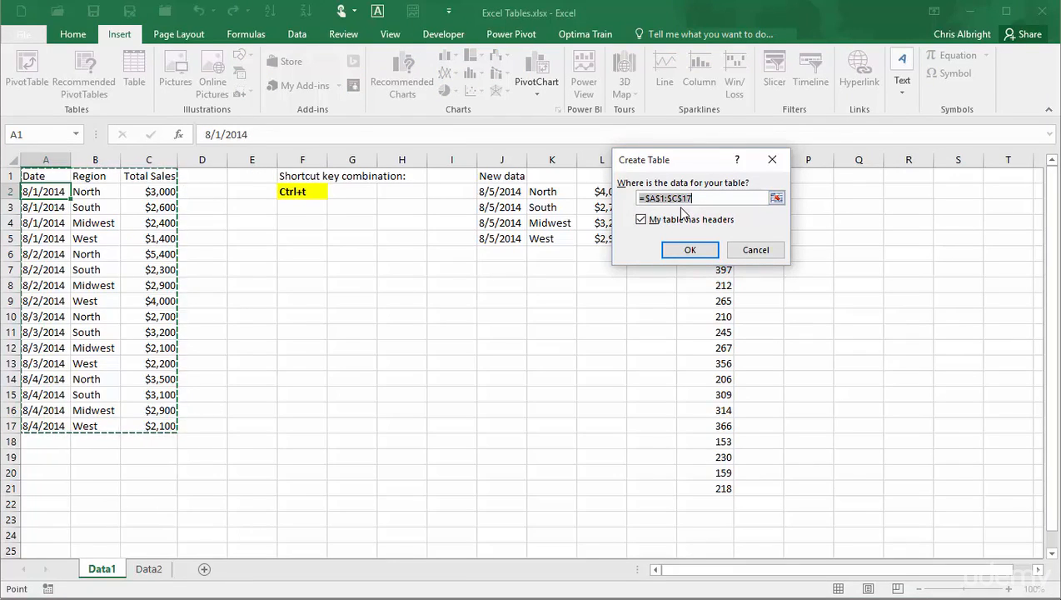
click(755, 250)
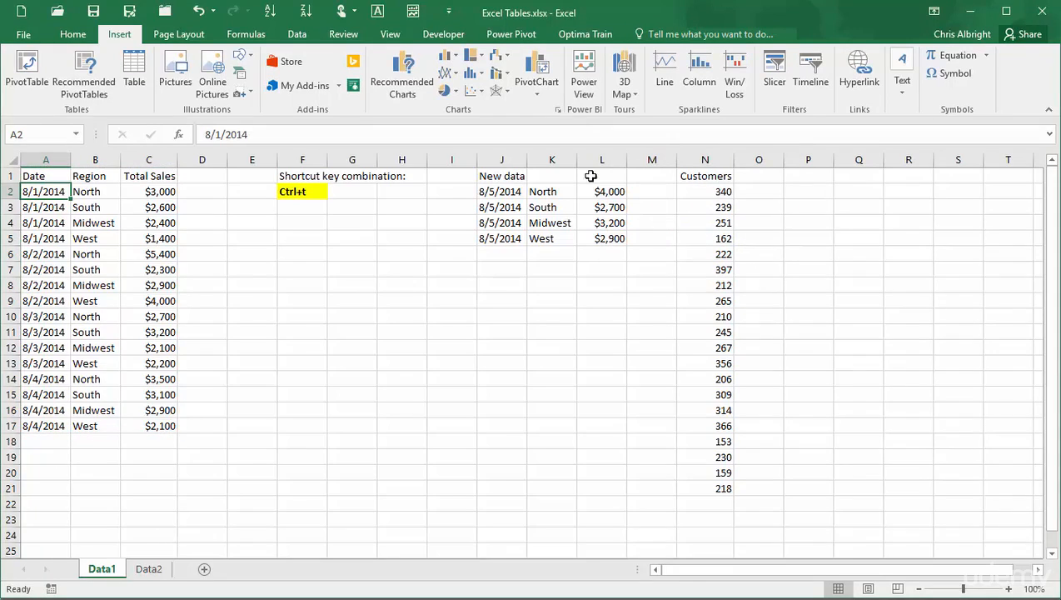
click(74, 37)
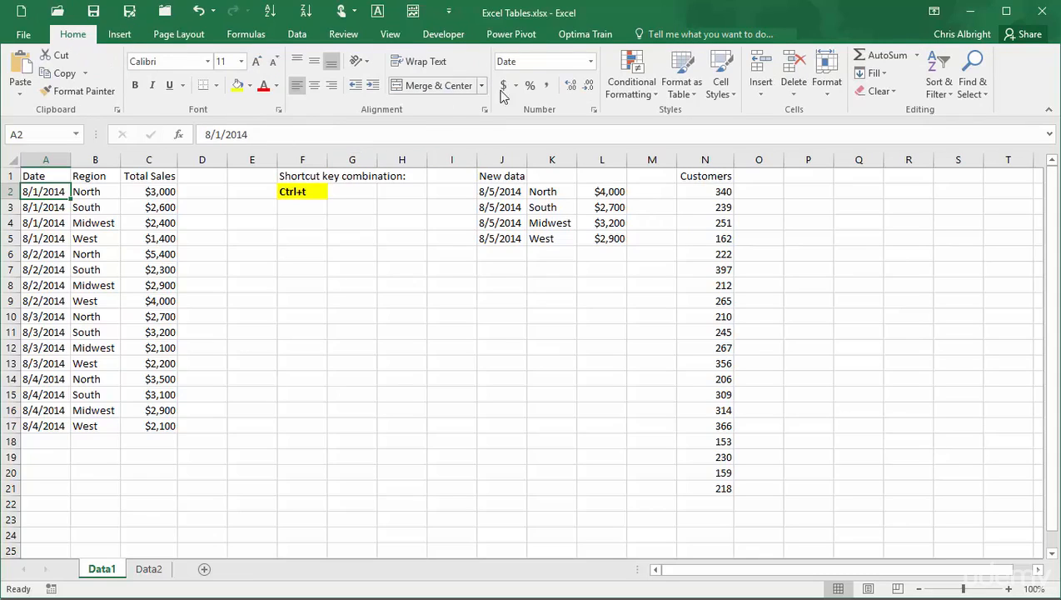
click(682, 89)
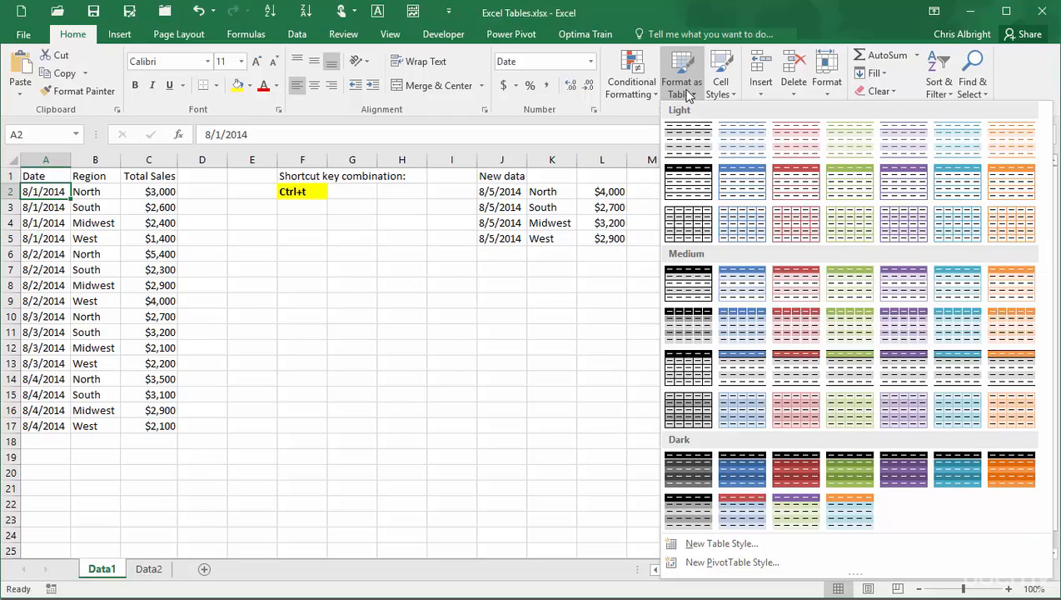
click(390, 238)
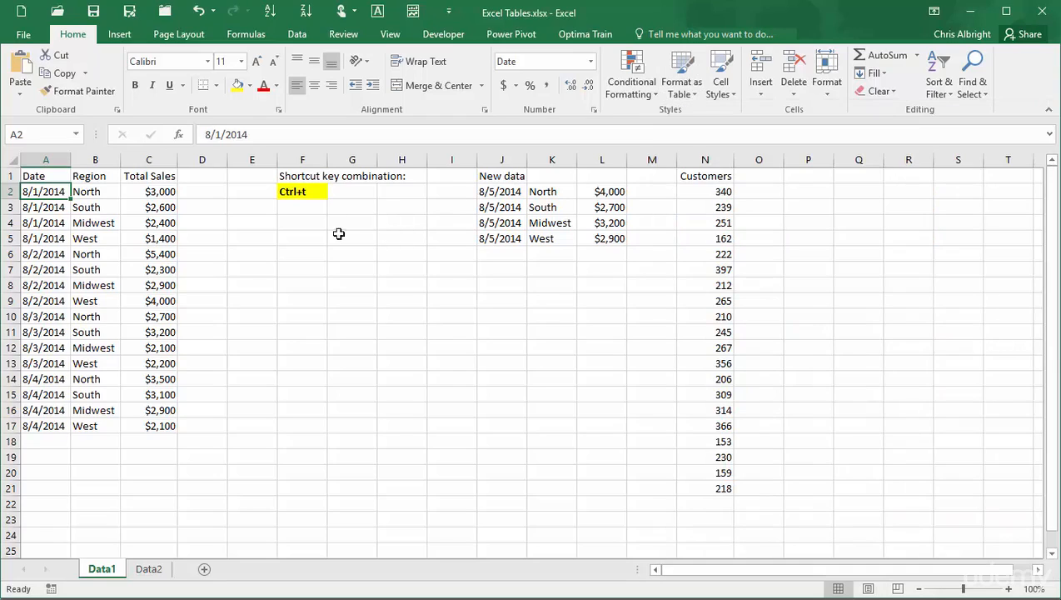
Convert the sales data range A1:C17 into a table with headers.
click(292, 191)
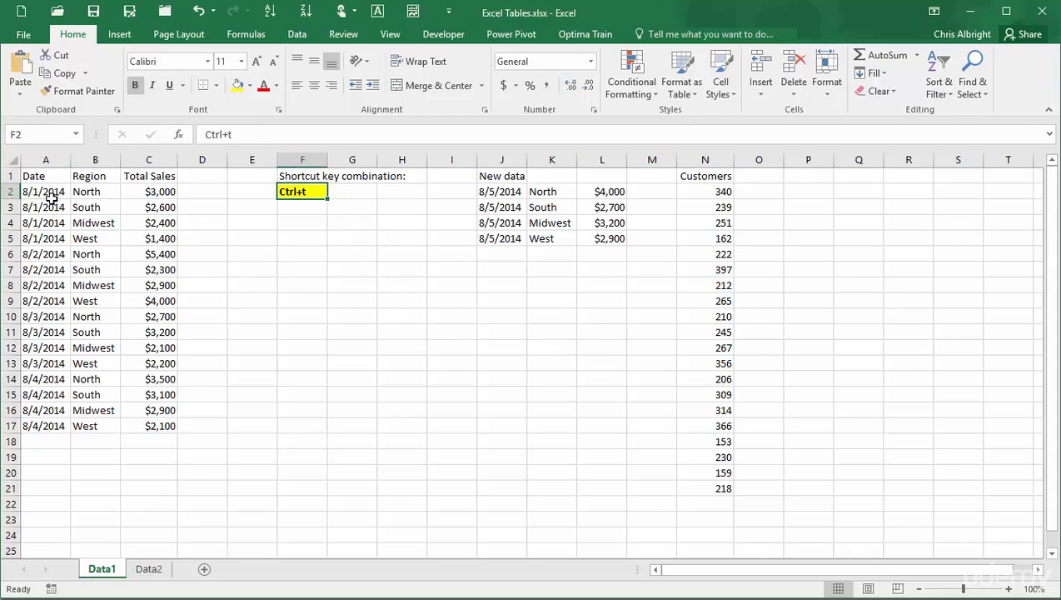
click(52, 197)
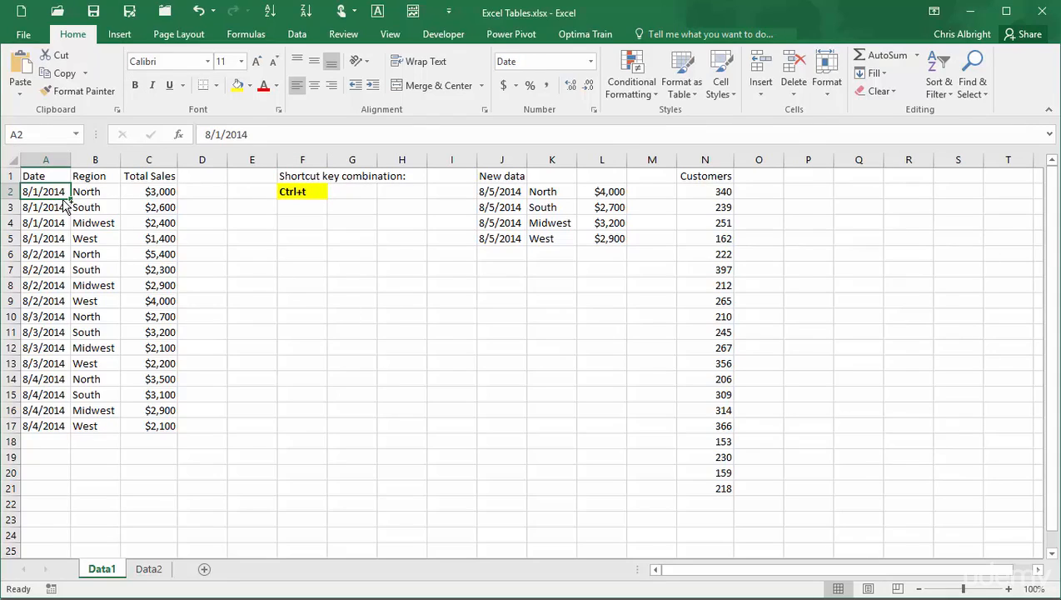
key(ctrl+t)
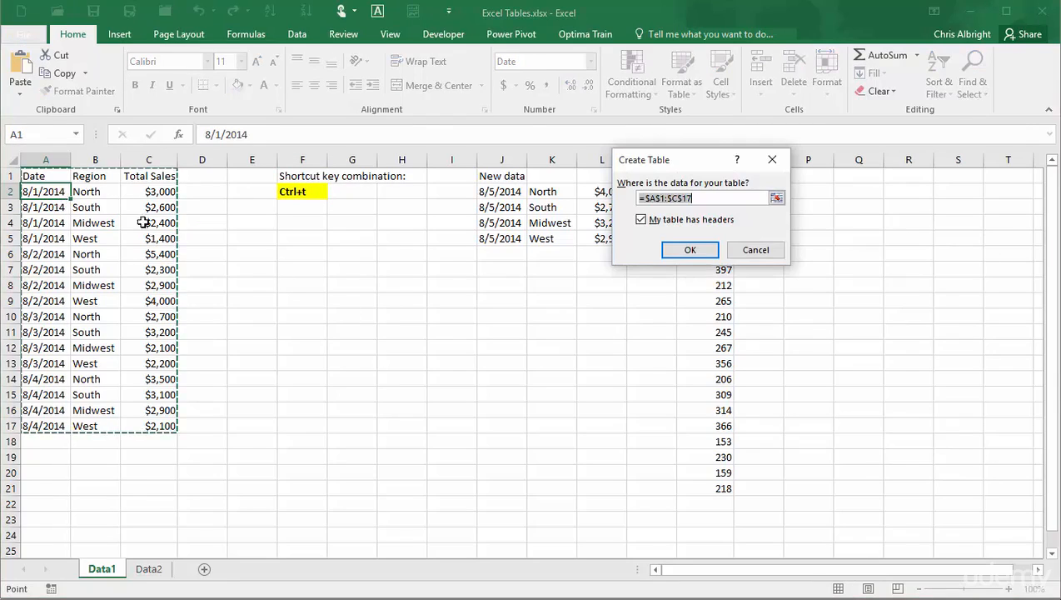
click(686, 253)
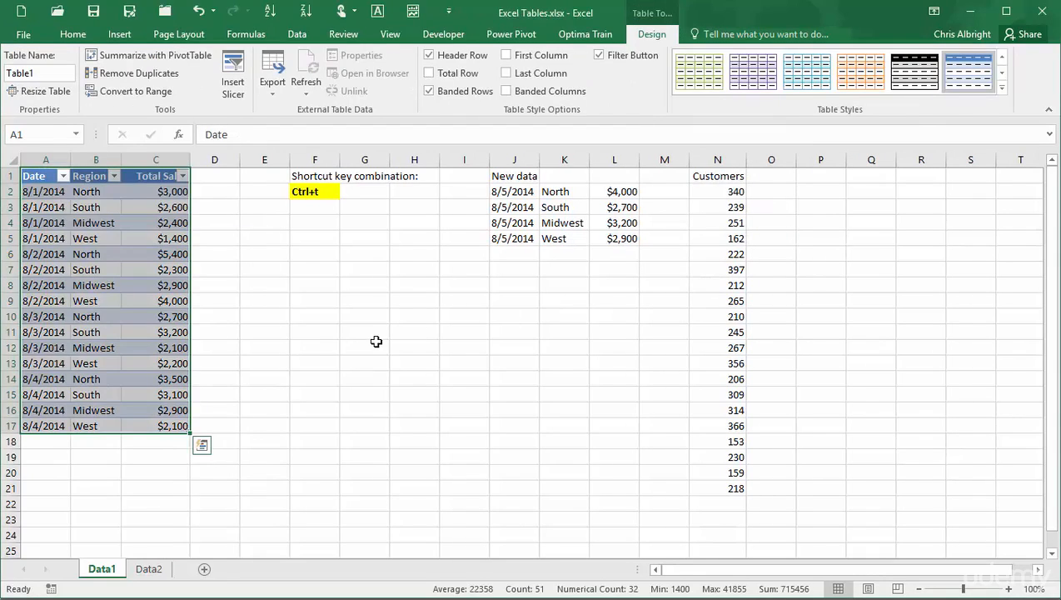
click(376, 345)
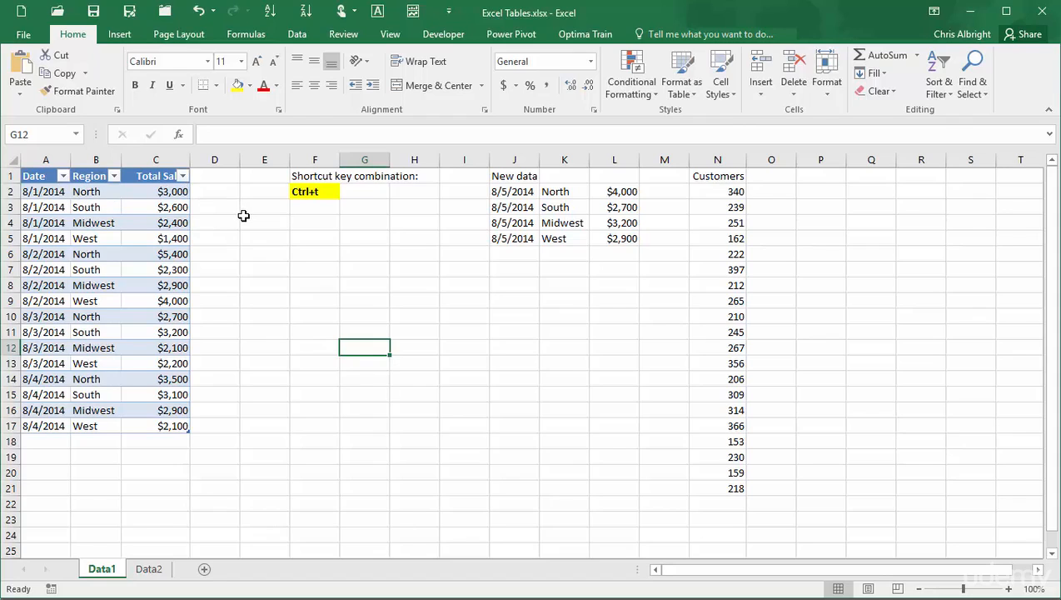
click(681, 88)
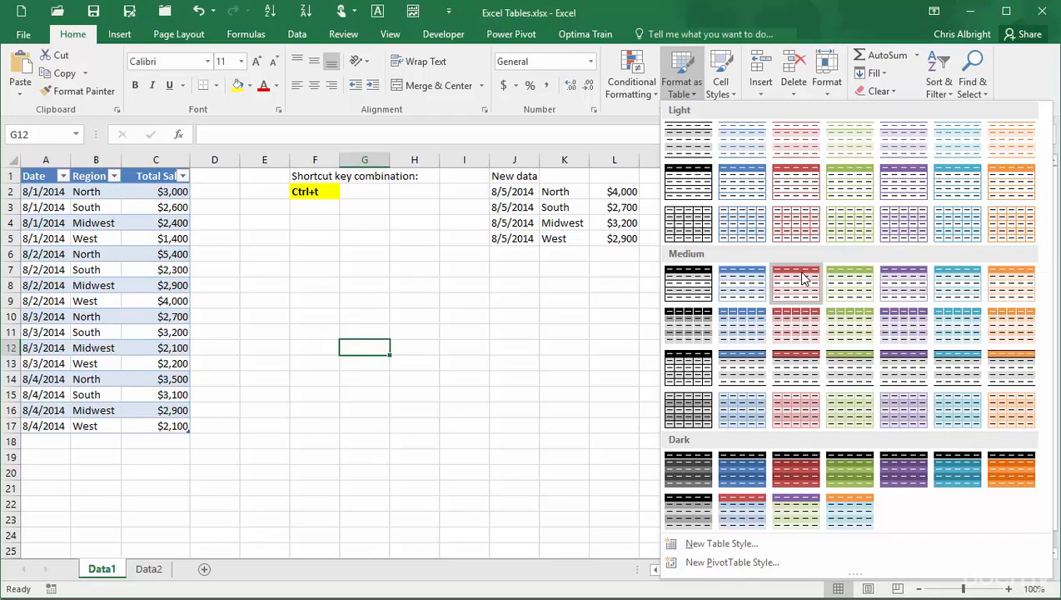
click(361, 320)
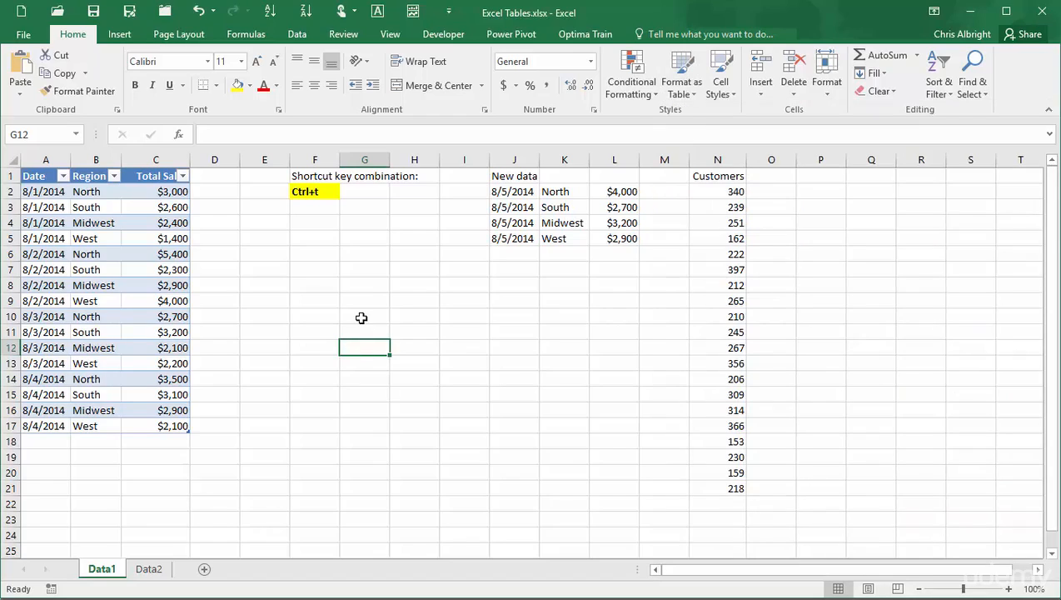
click(361, 317)
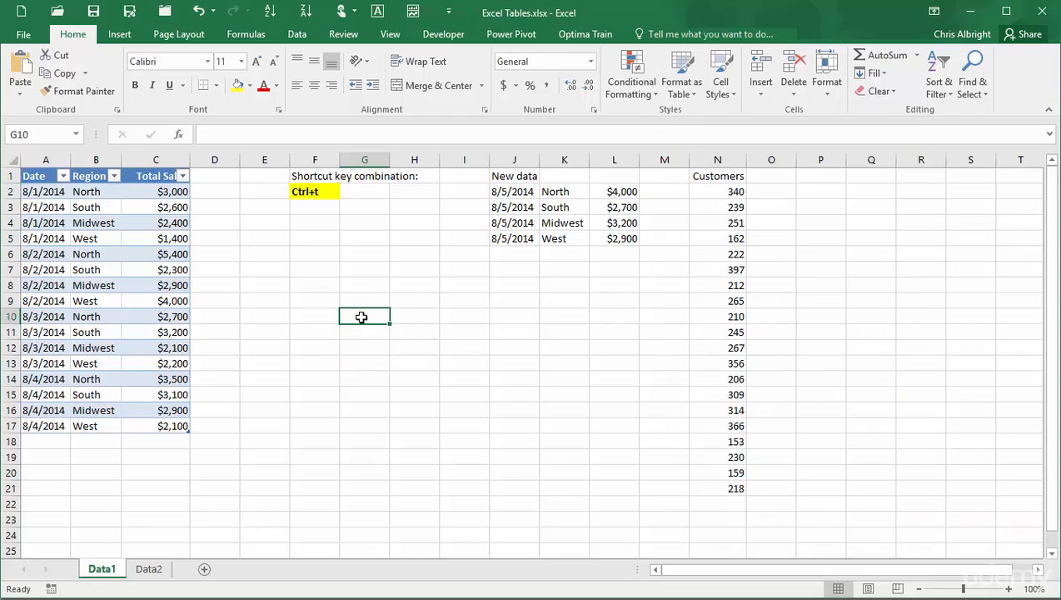
click(40, 195)
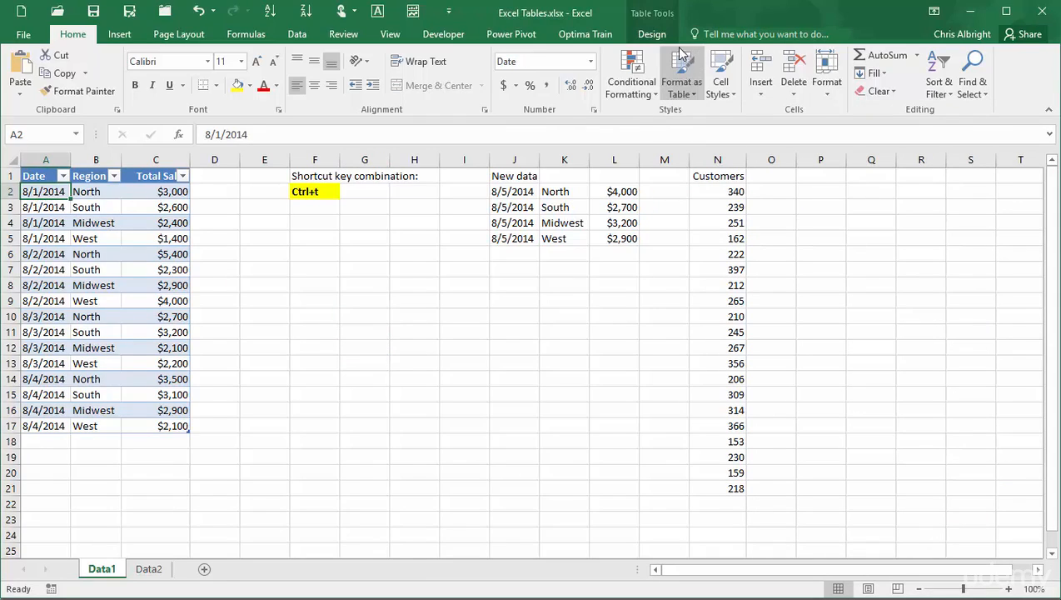
click(651, 36)
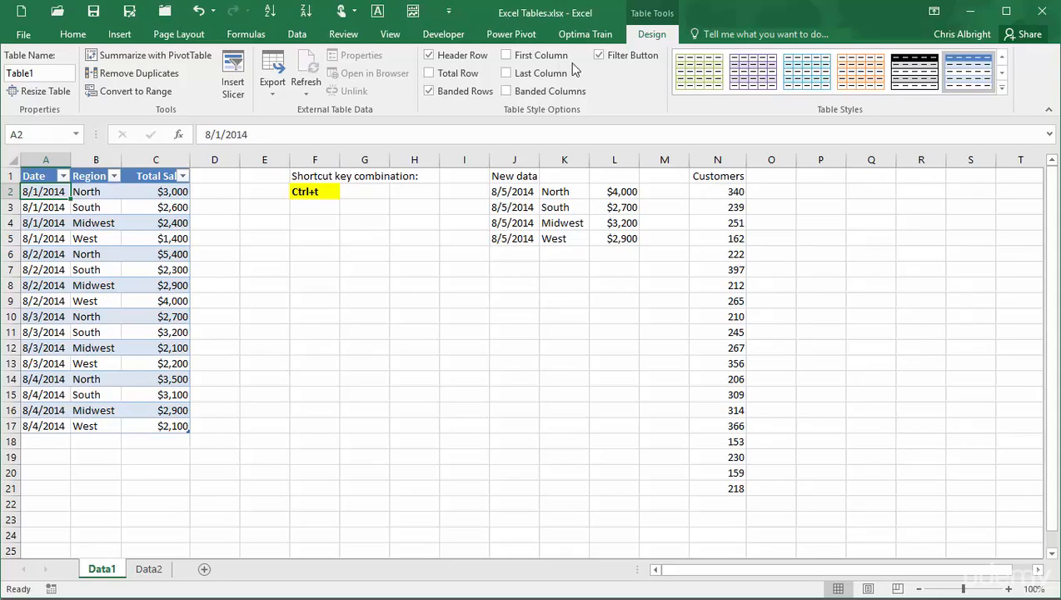
click(113, 177)
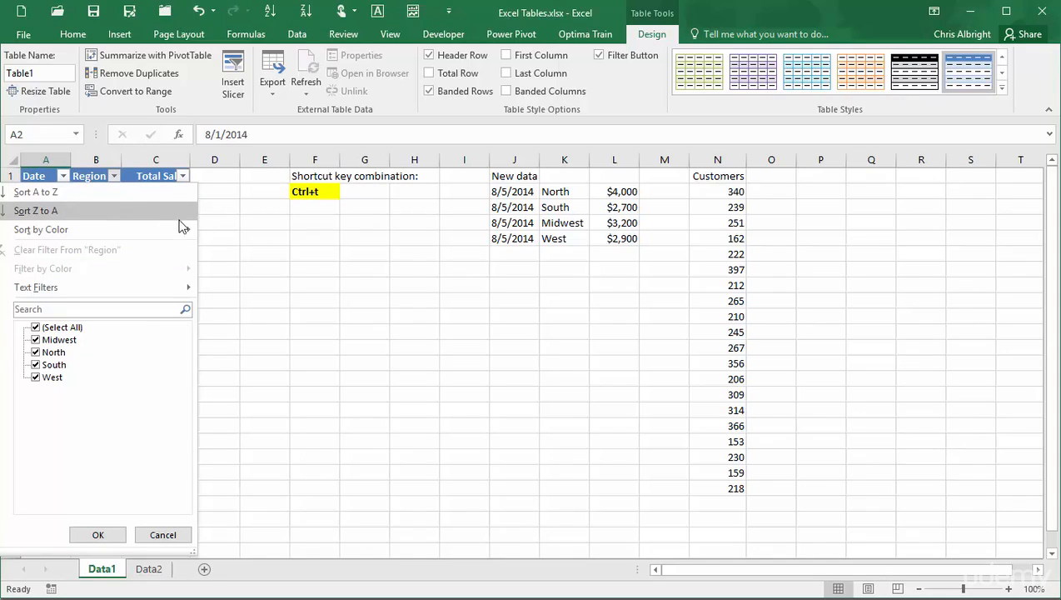
mouse_move(186, 224)
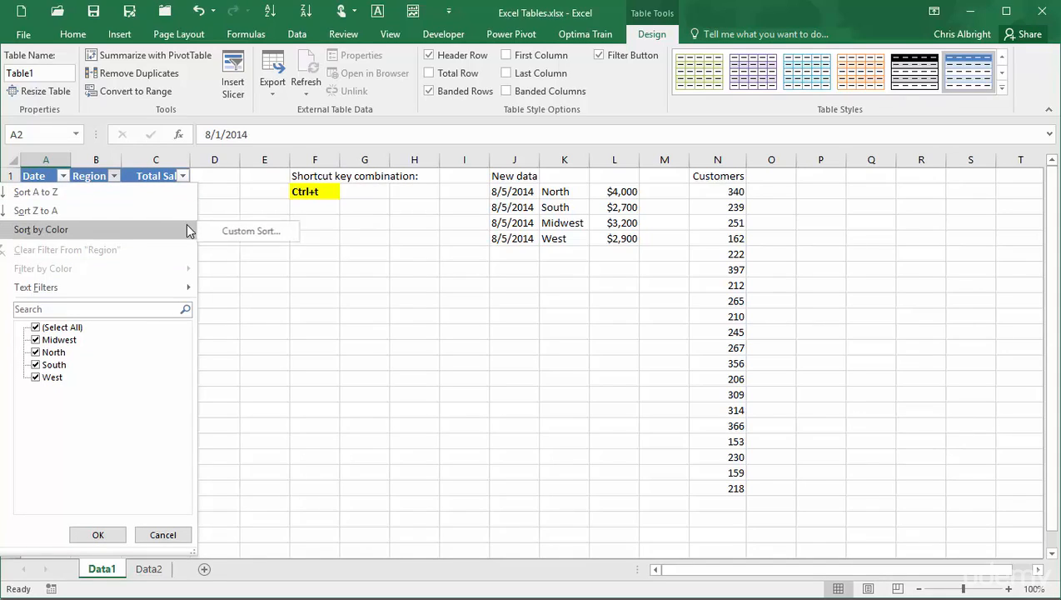
click(234, 232)
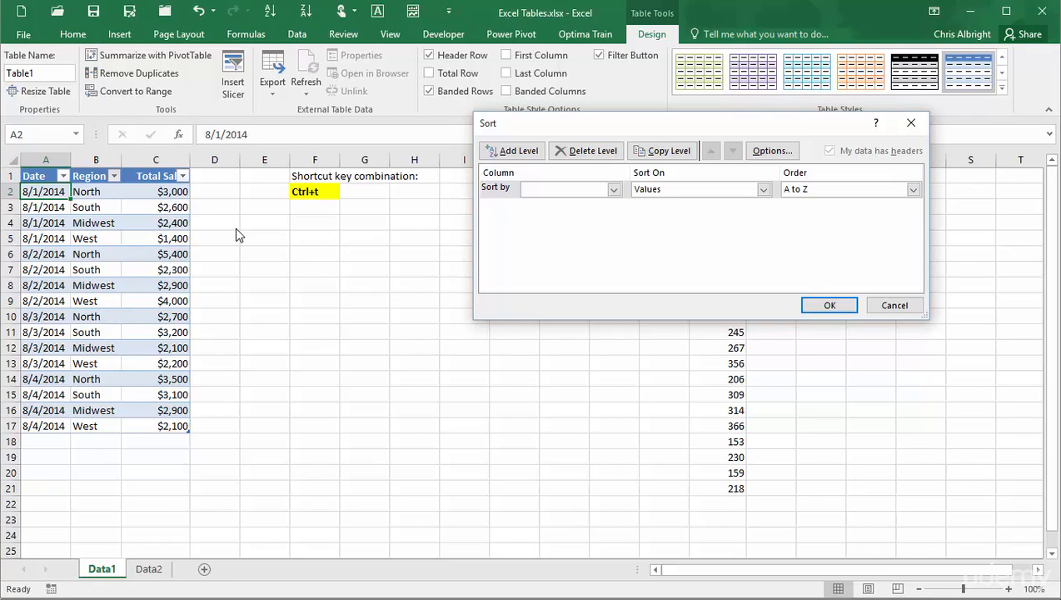
click(896, 305)
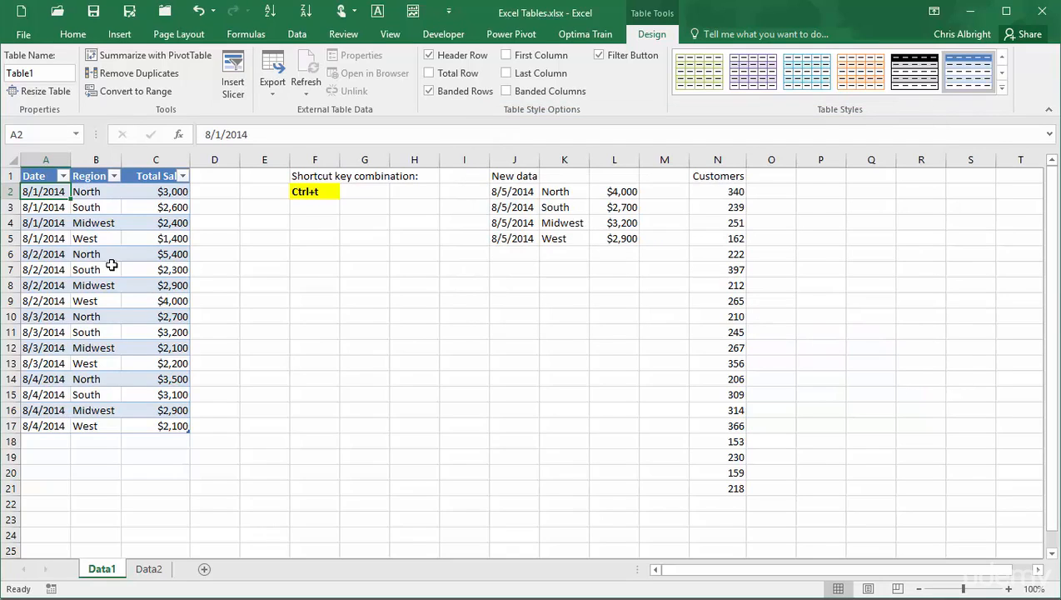
Sort the table by Region from A to Z.
click(113, 175)
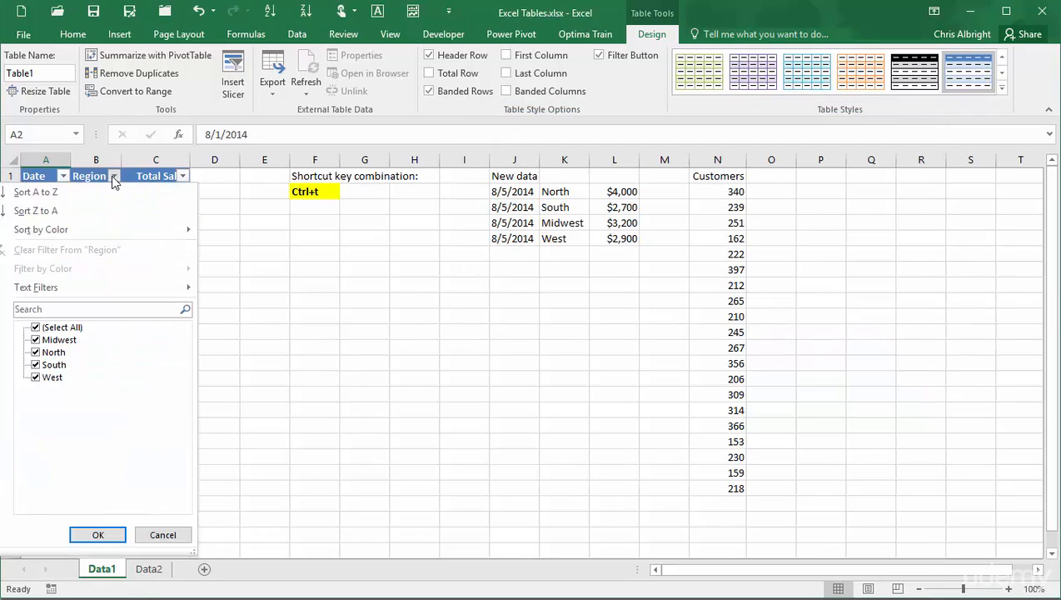
click(83, 196)
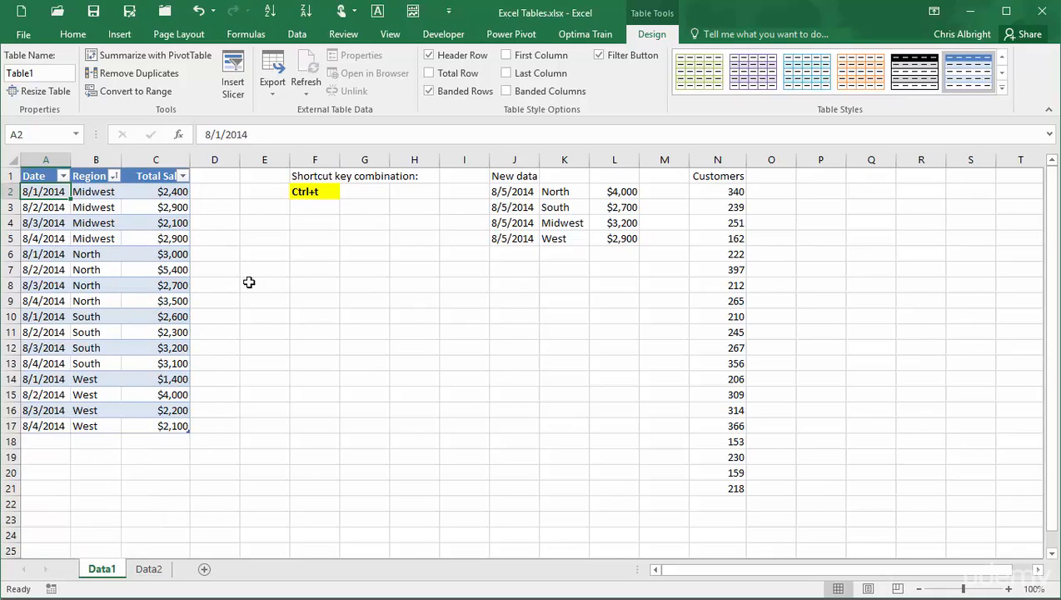
Examine the sort and filter options for the Date, Region and Total Sales columns.
click(62, 175)
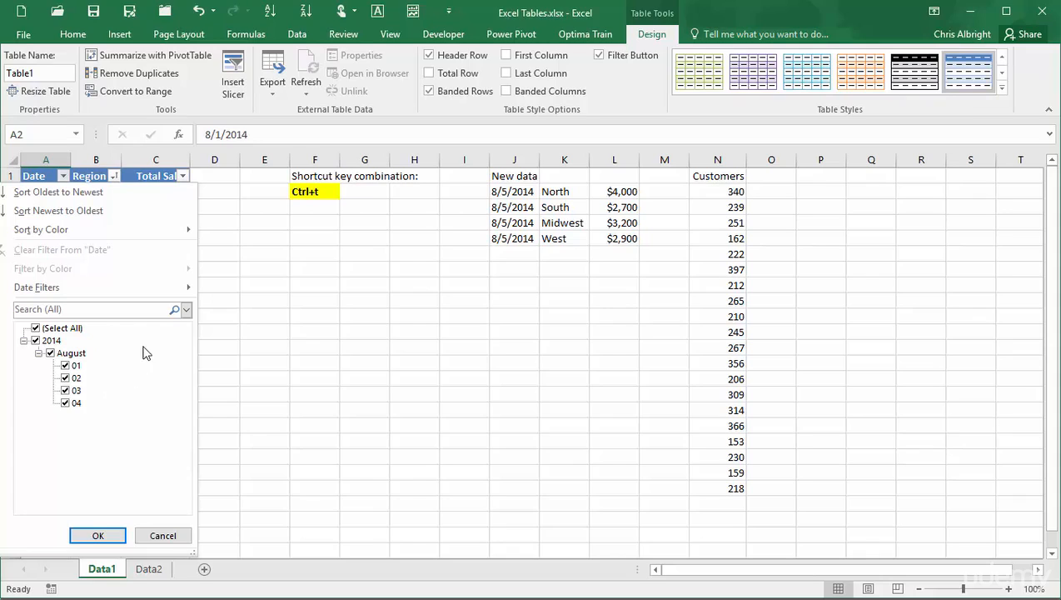
mouse_move(186, 289)
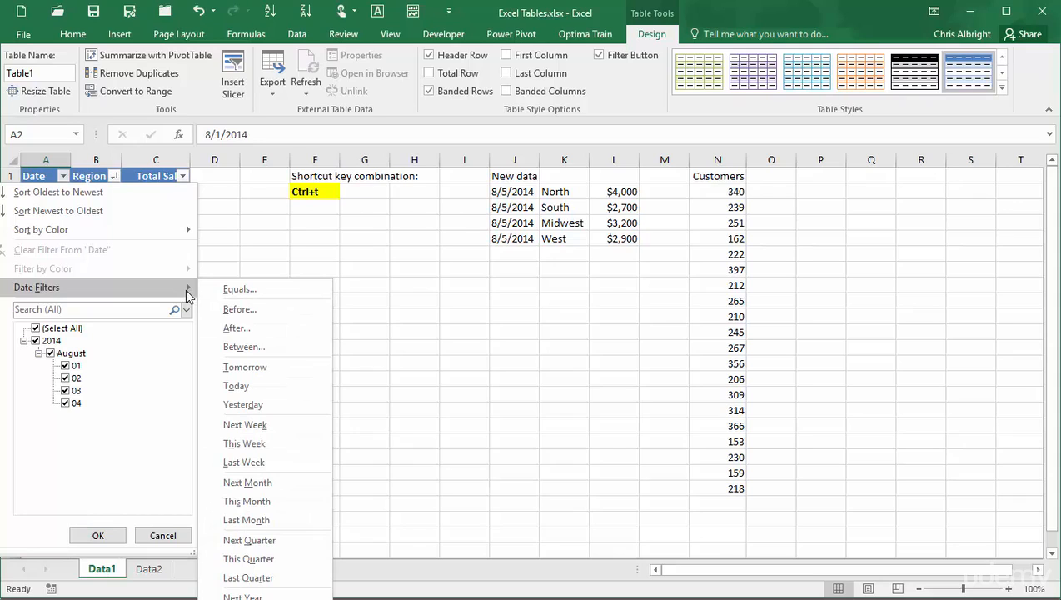
click(162, 537)
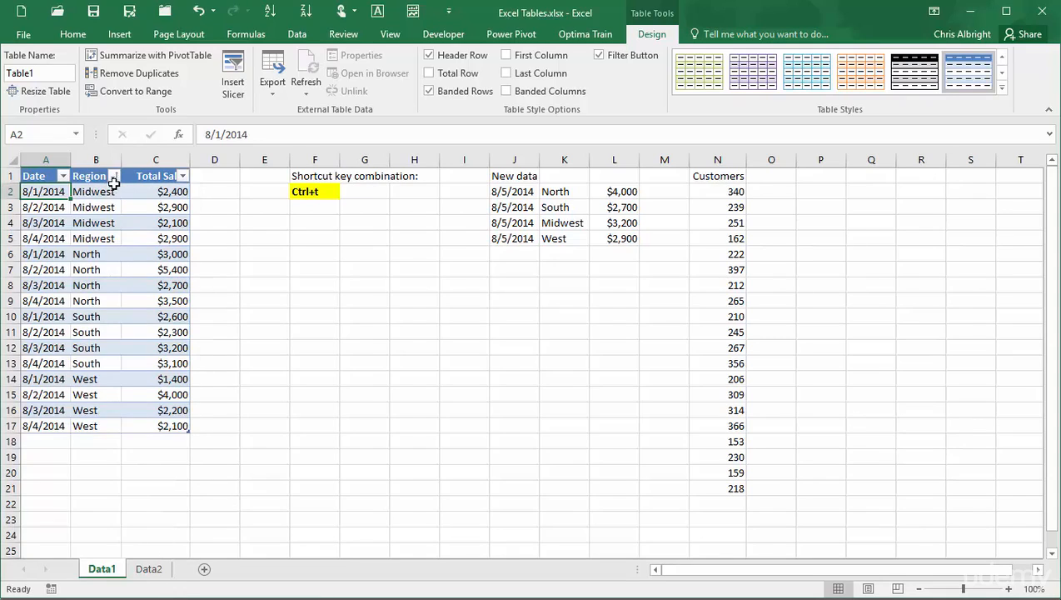
click(113, 177)
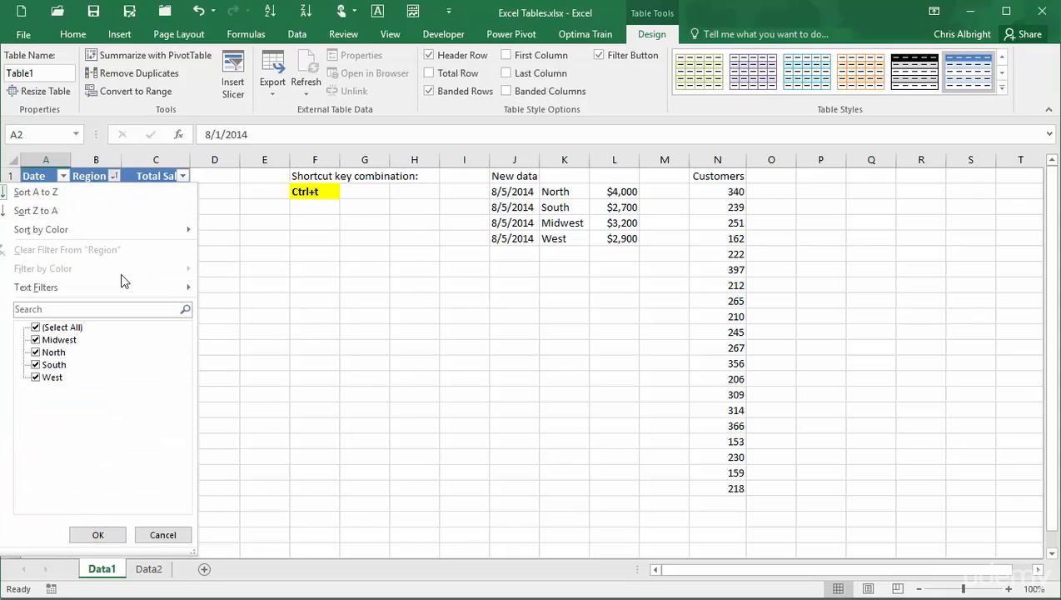
mouse_move(126, 287)
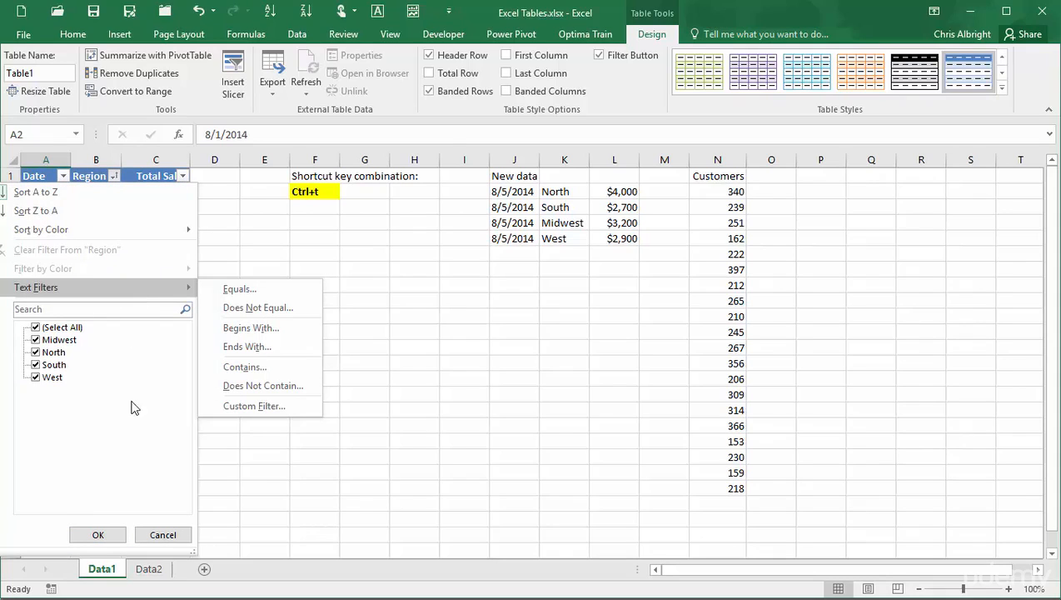
click(162, 535)
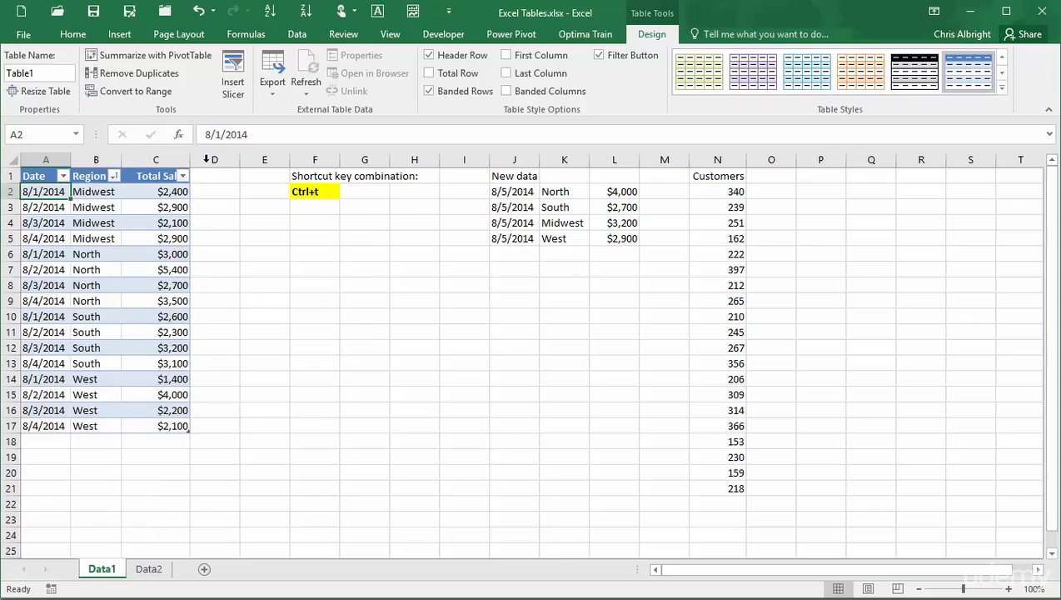
click(183, 176)
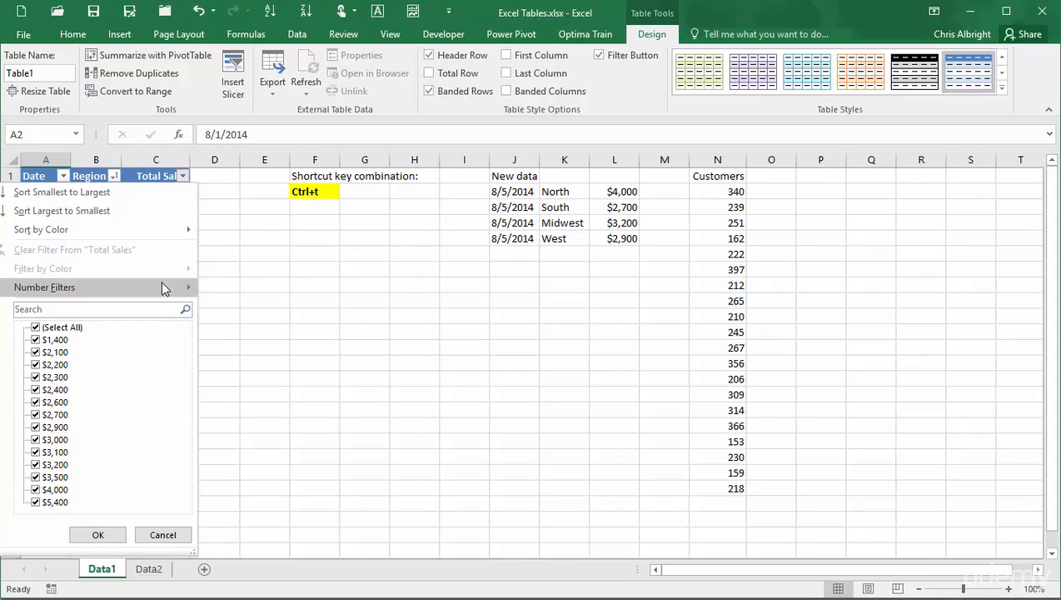
mouse_move(160, 291)
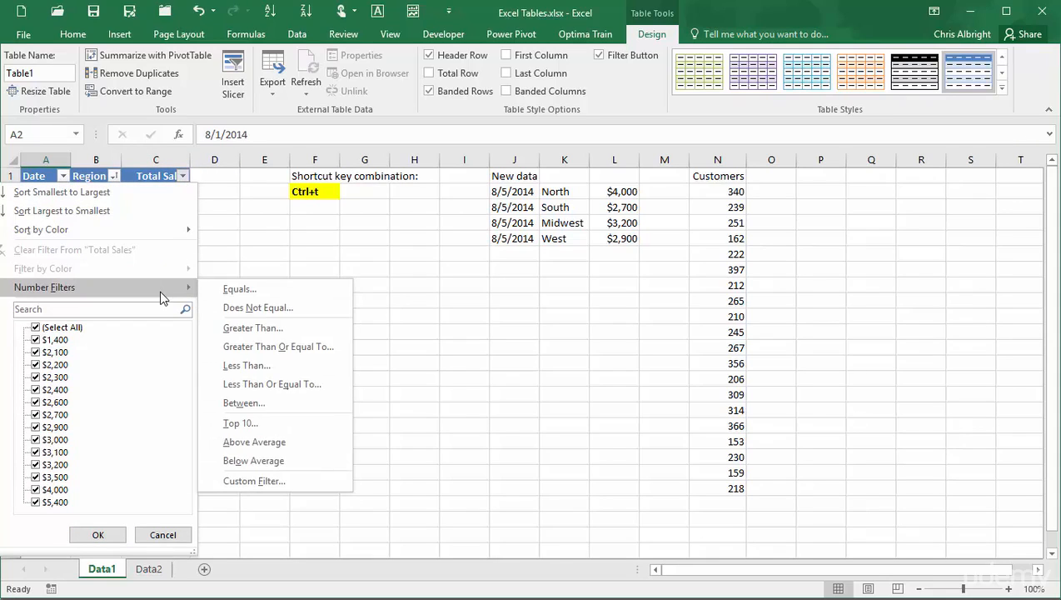
click(162, 535)
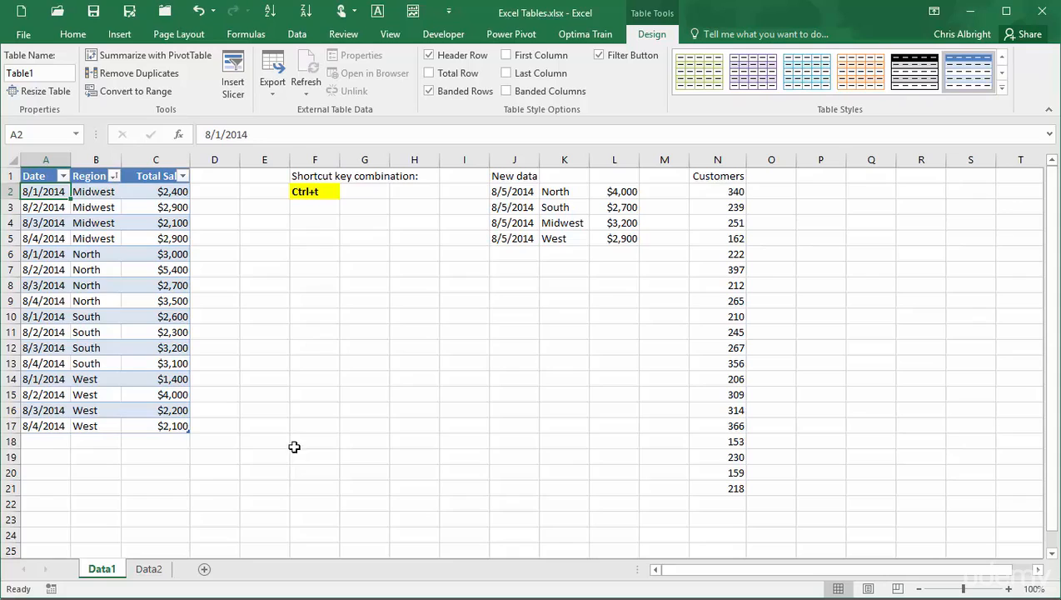
Filter the Date column to show only rows after 8/1/2014.
click(63, 175)
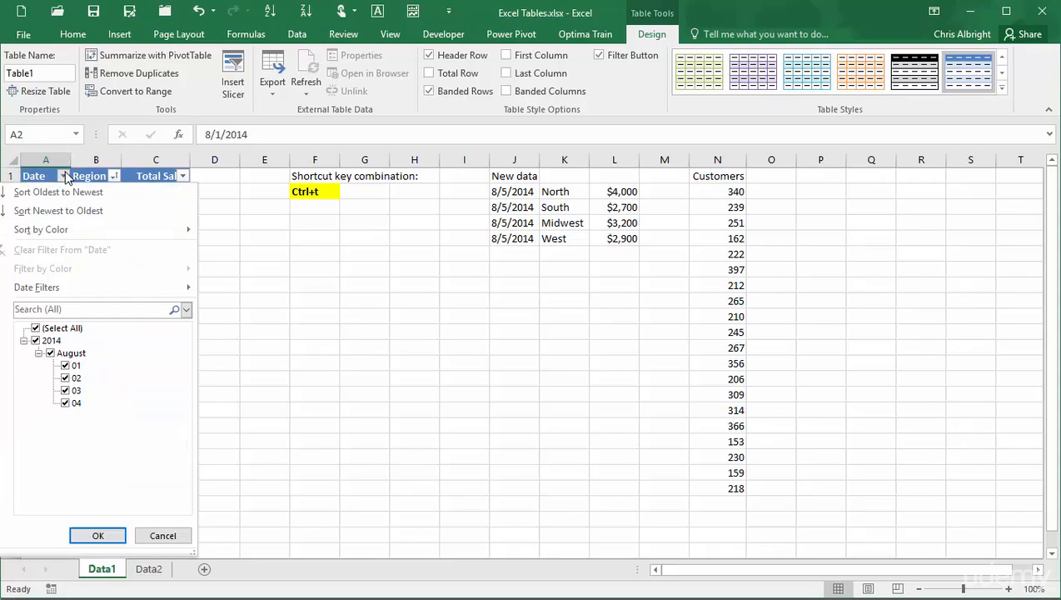
mouse_move(118, 288)
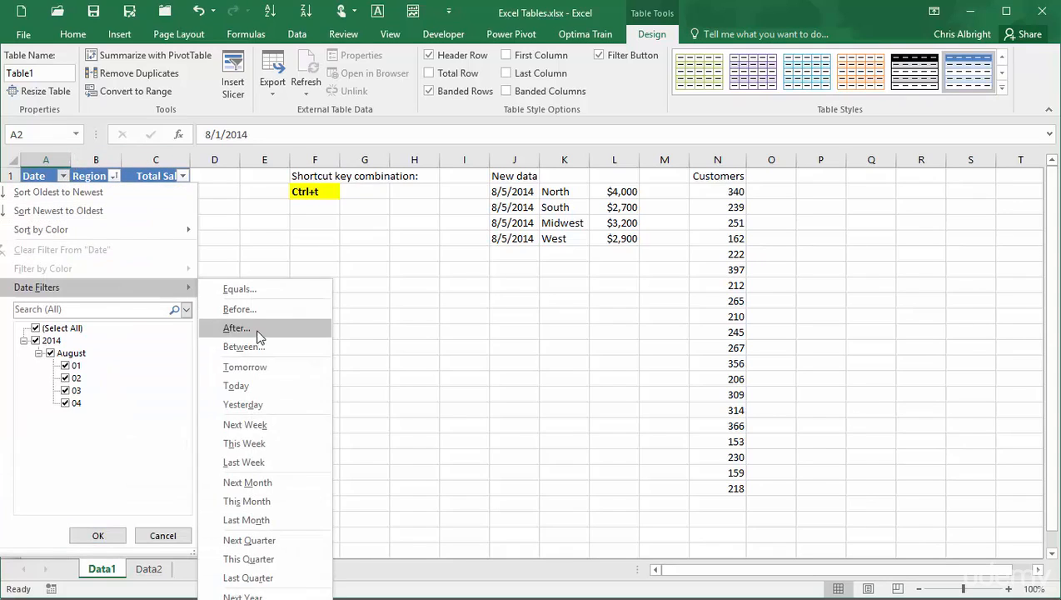
click(258, 332)
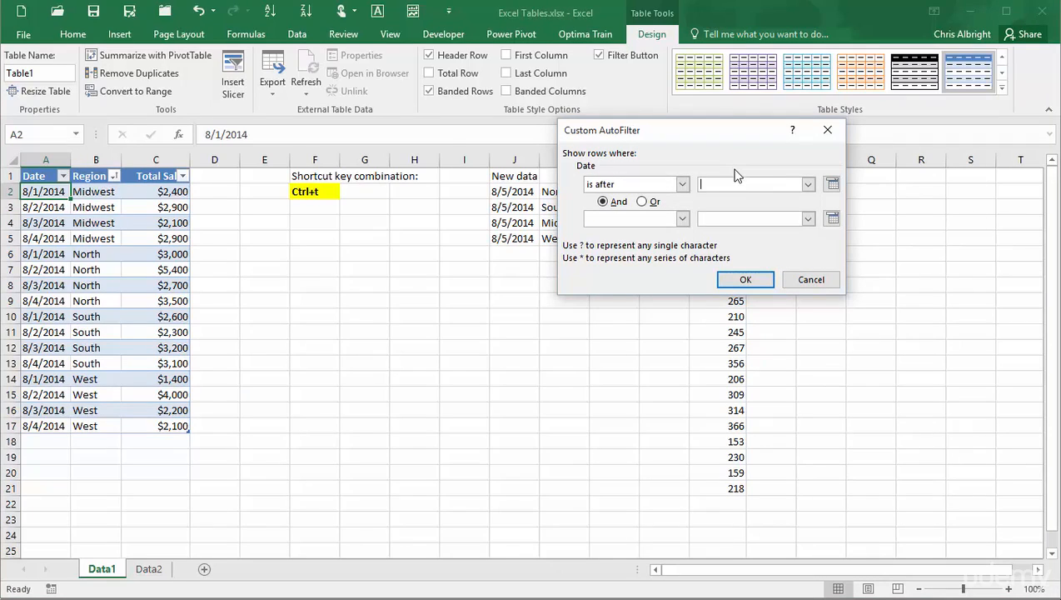
text(8/1/2014)
click(744, 279)
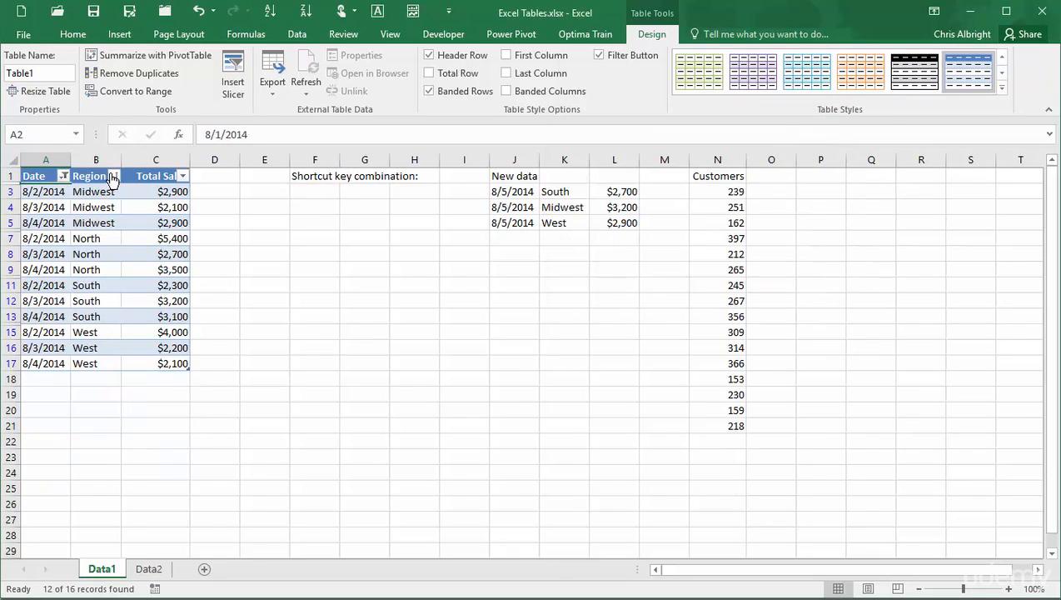
Filter the Region column to show only Midwest and West.
click(113, 176)
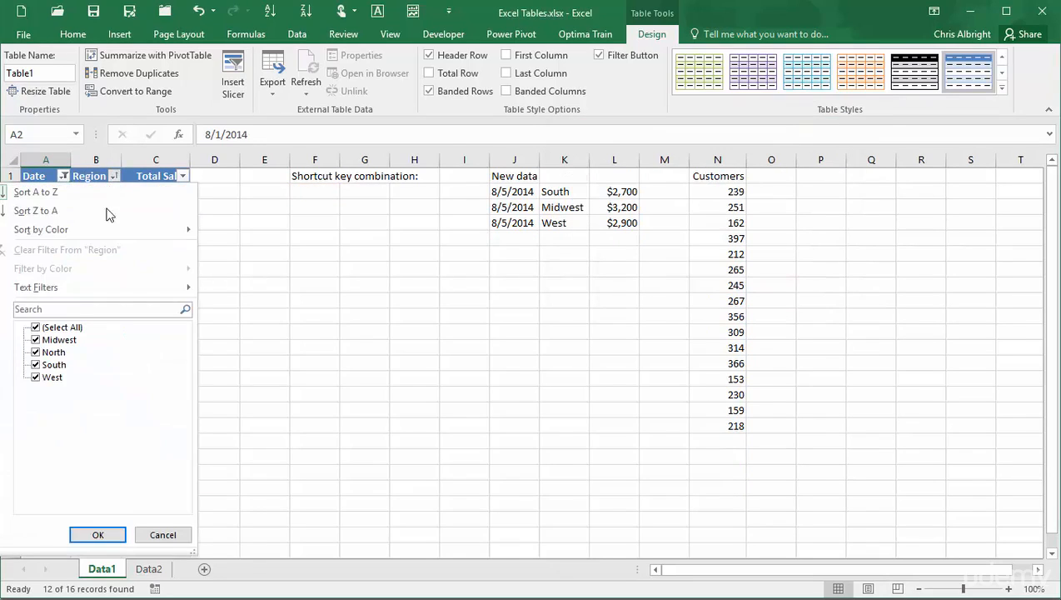
click(35, 328)
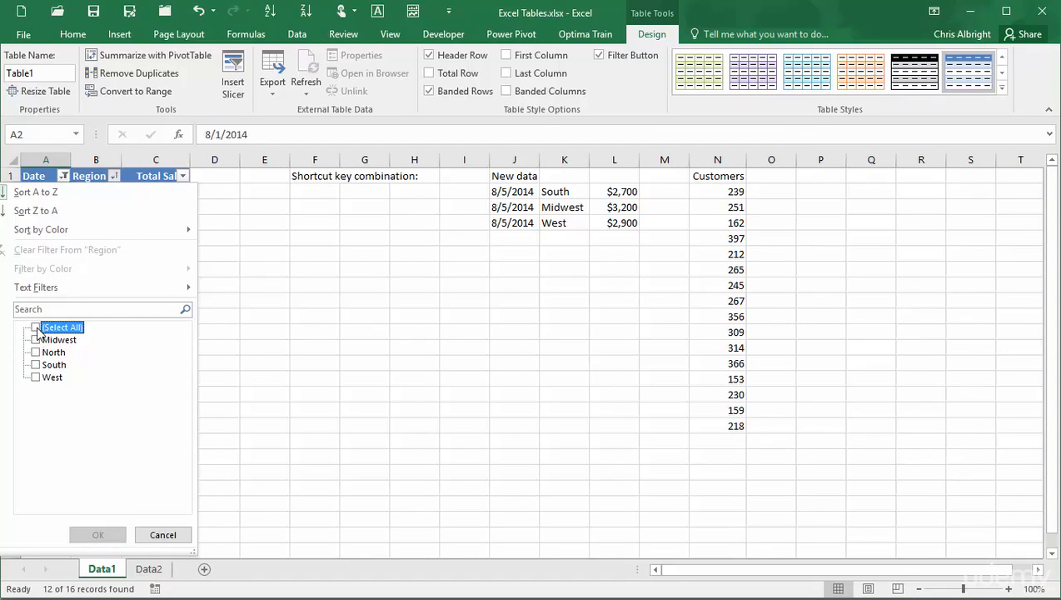
click(35, 339)
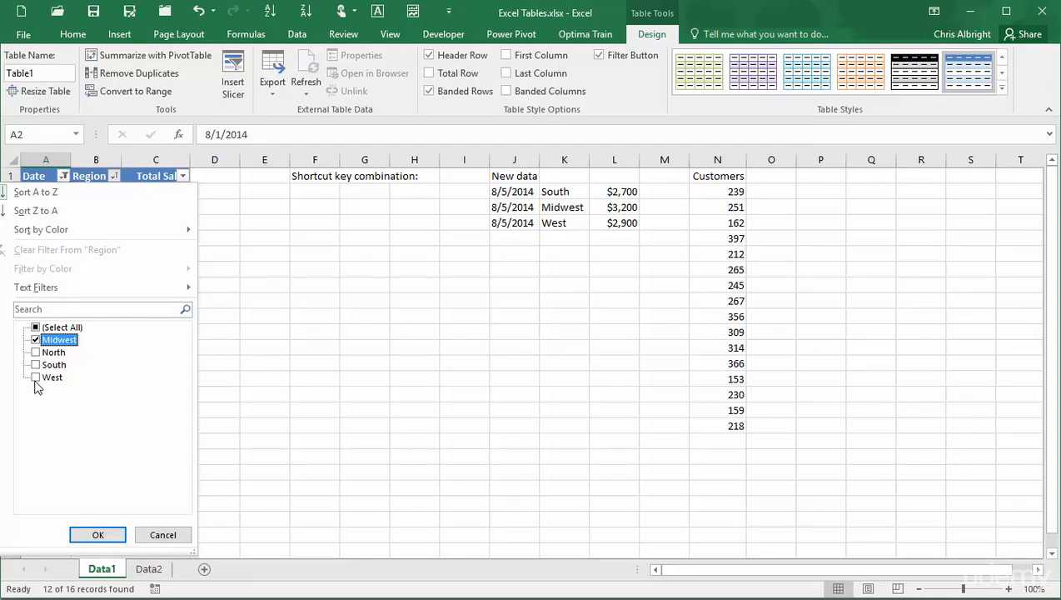
click(35, 377)
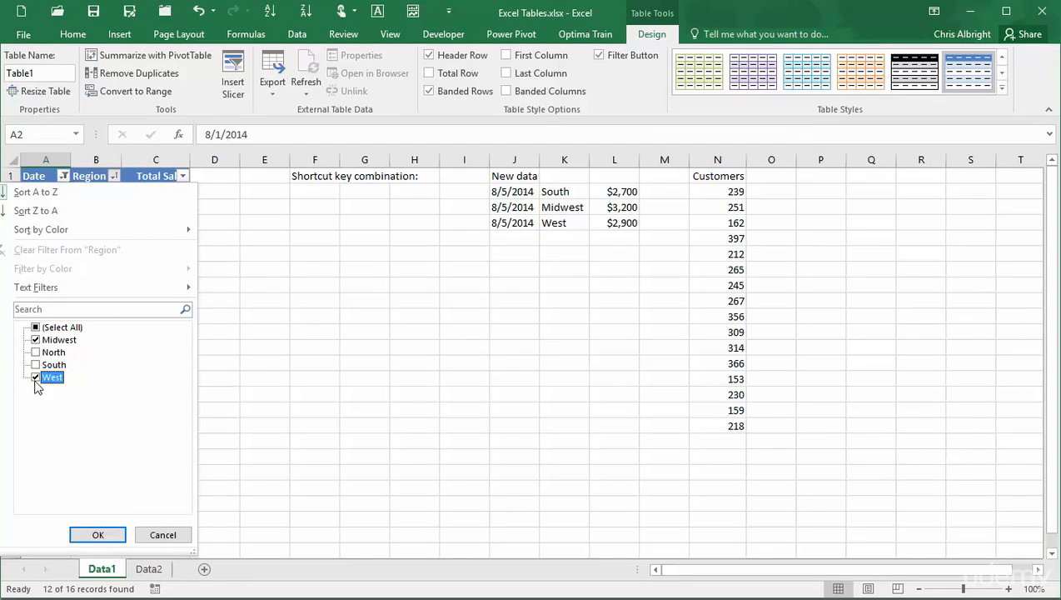
click(97, 534)
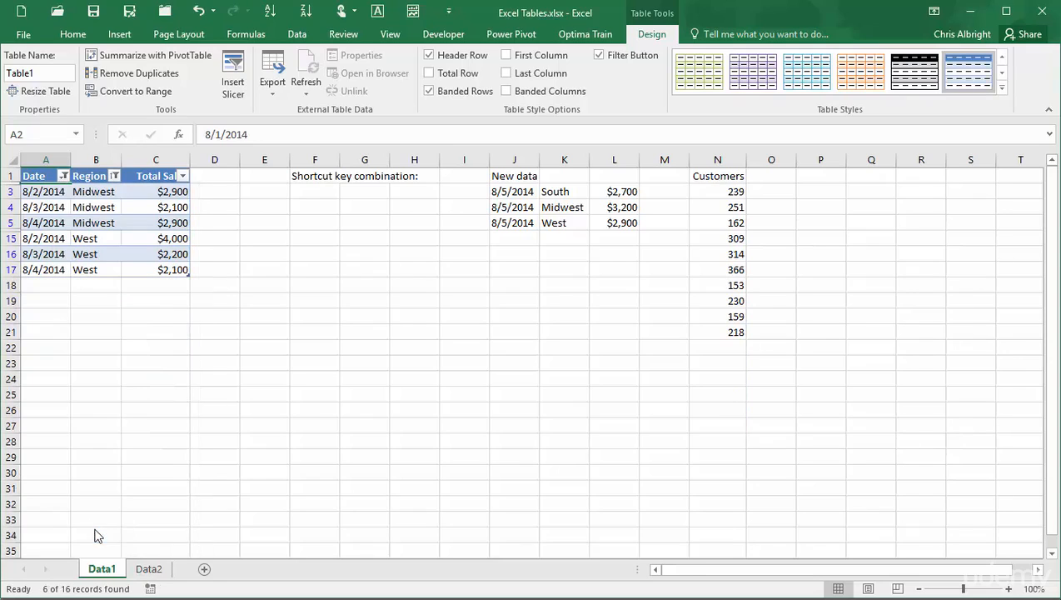
Apply a number filter to Total Sales showing only values greater than 2500.
click(182, 175)
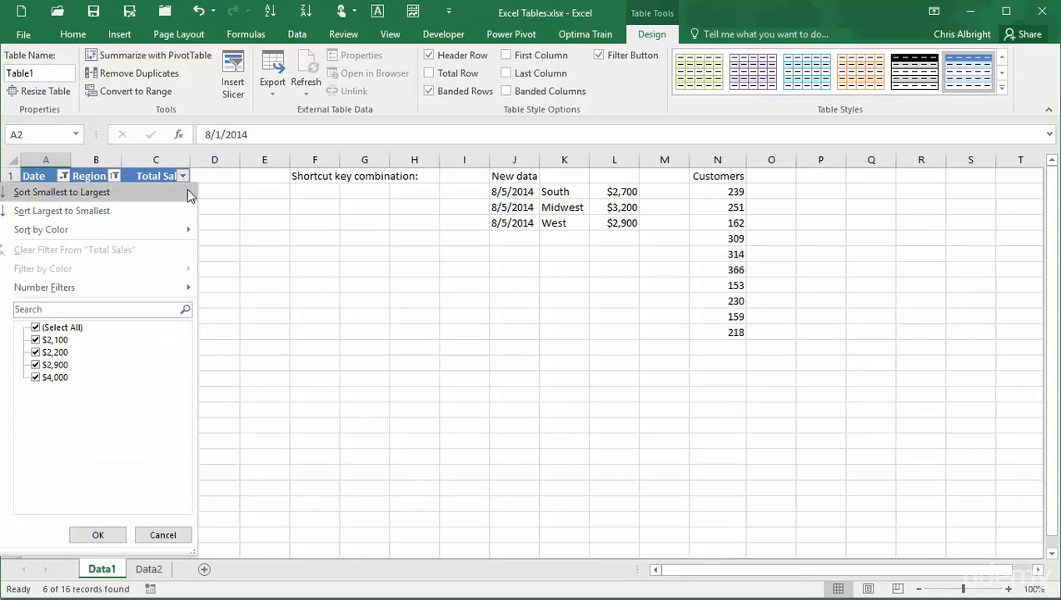
click(171, 286)
click(250, 328)
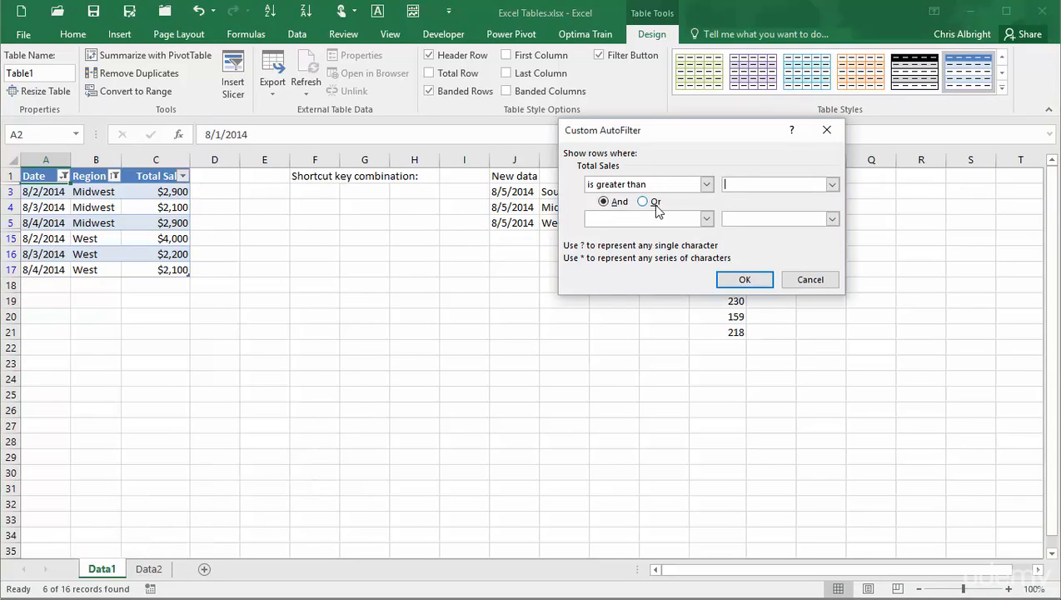
text(2500)
click(735, 280)
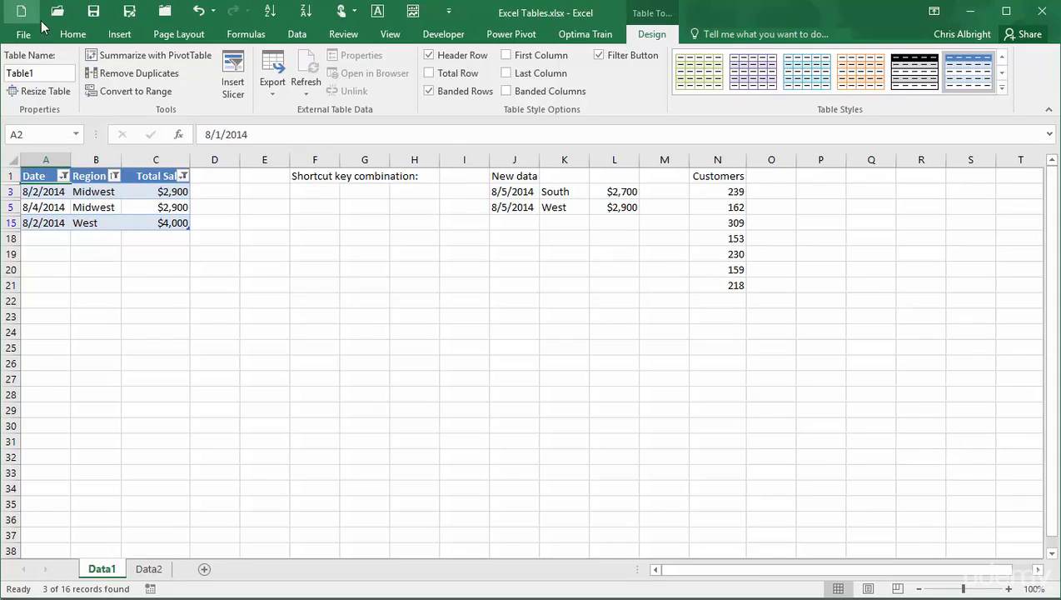
Clear all filters from the table.
click(70, 40)
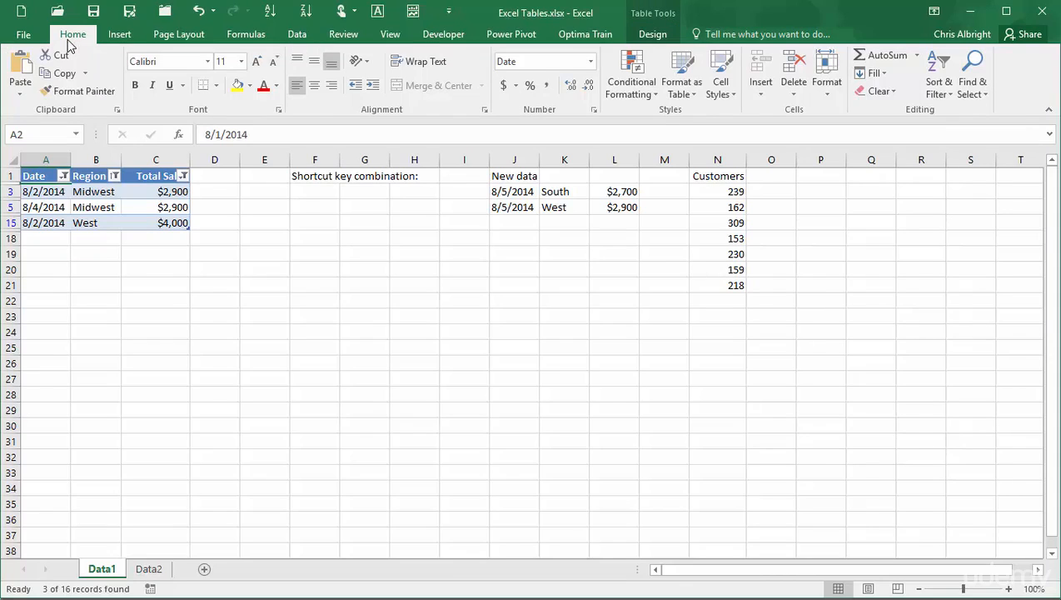
click(946, 97)
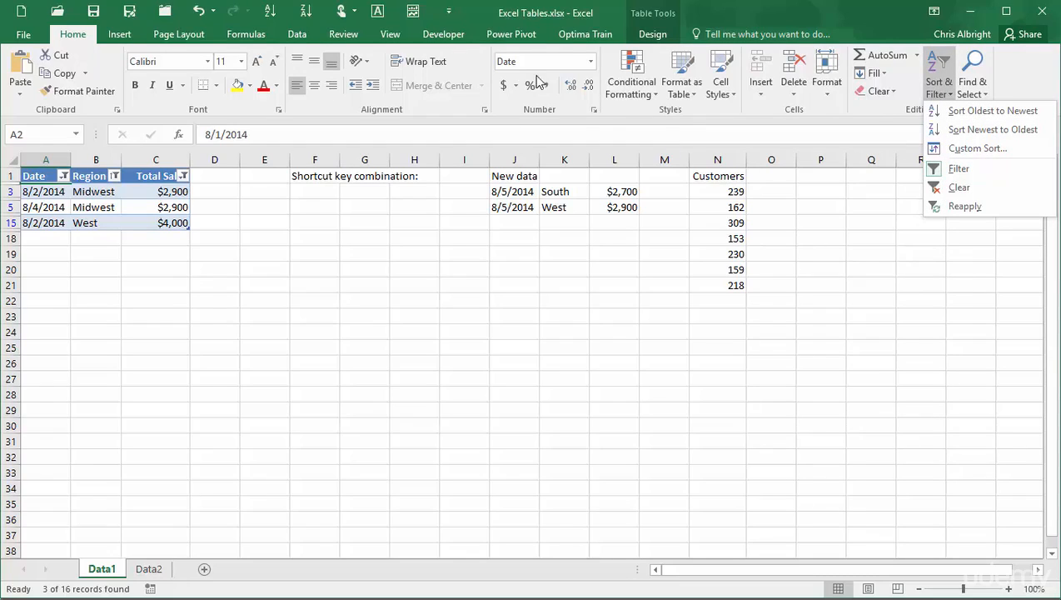
click(296, 35)
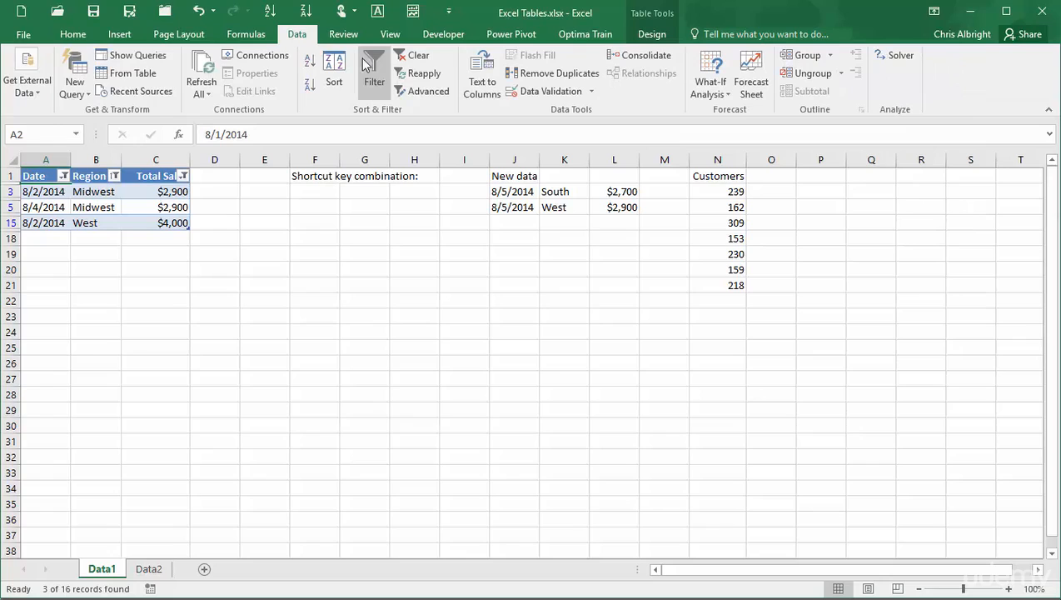
click(416, 58)
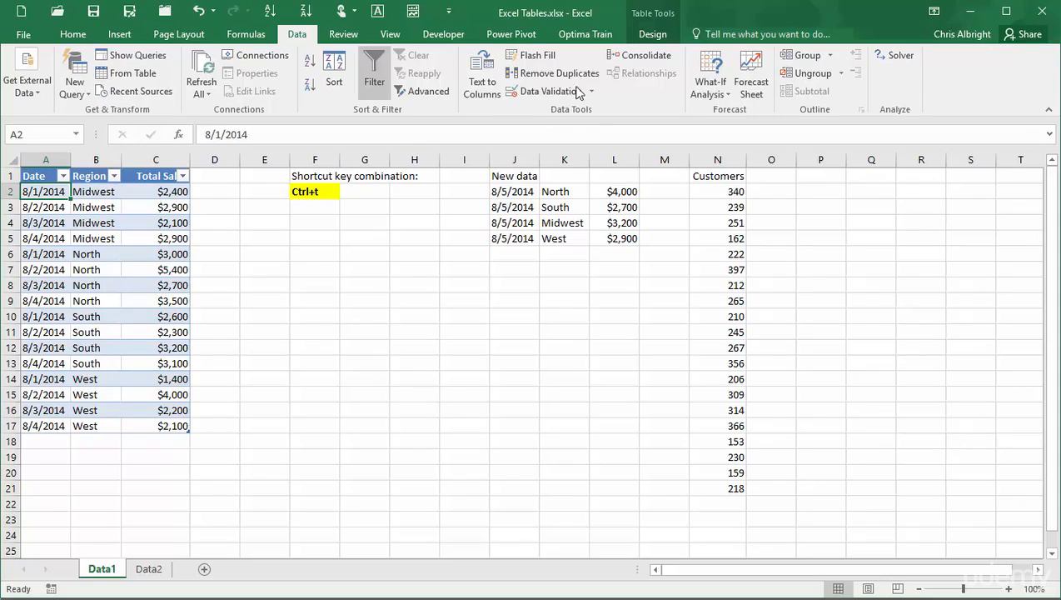
Turn on the table's total row.
click(652, 36)
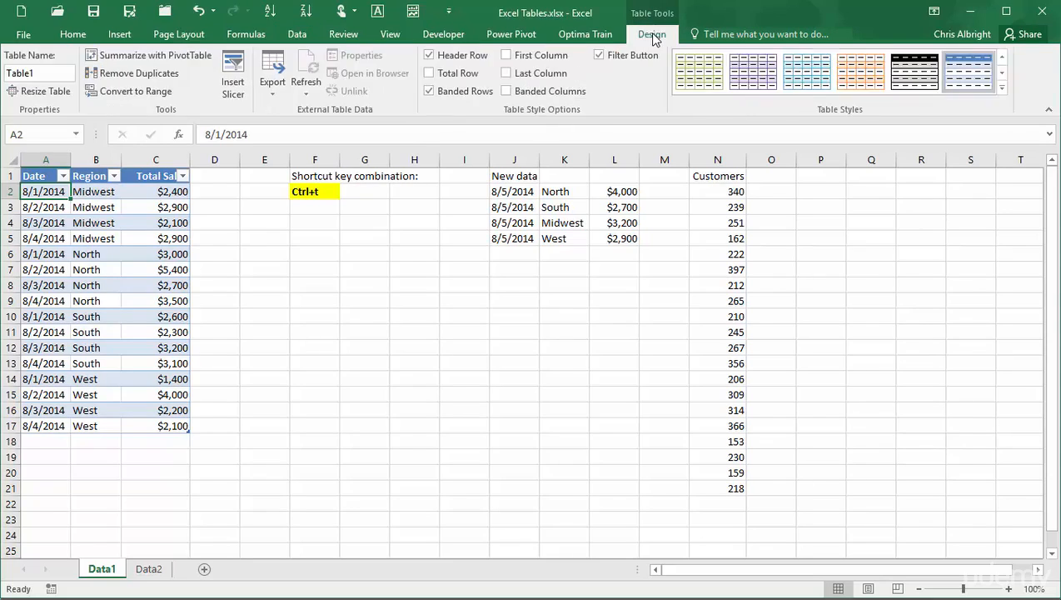
click(427, 73)
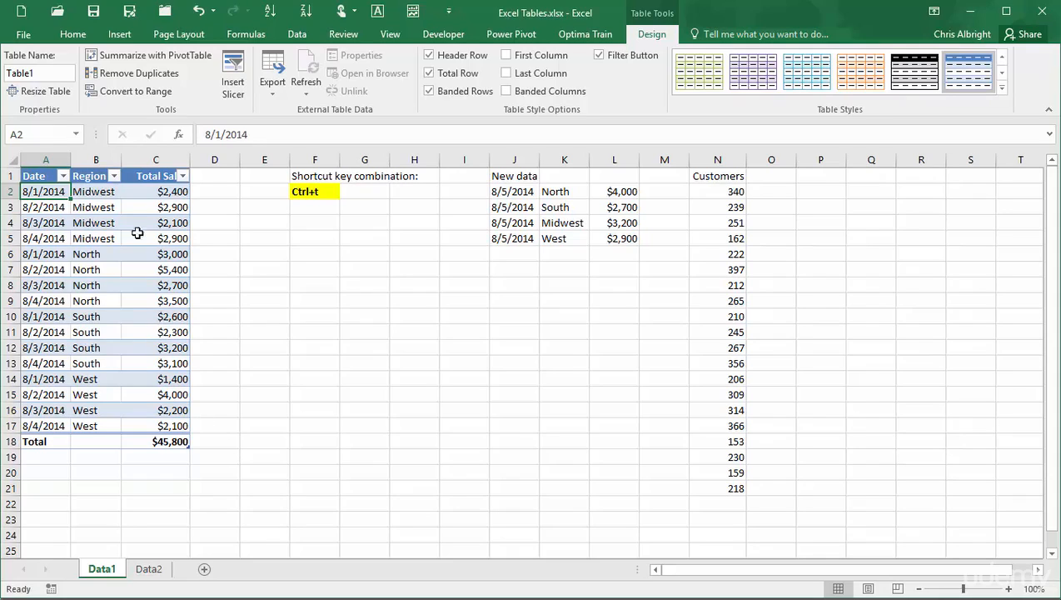
Filter the Region column to show only South.
click(115, 177)
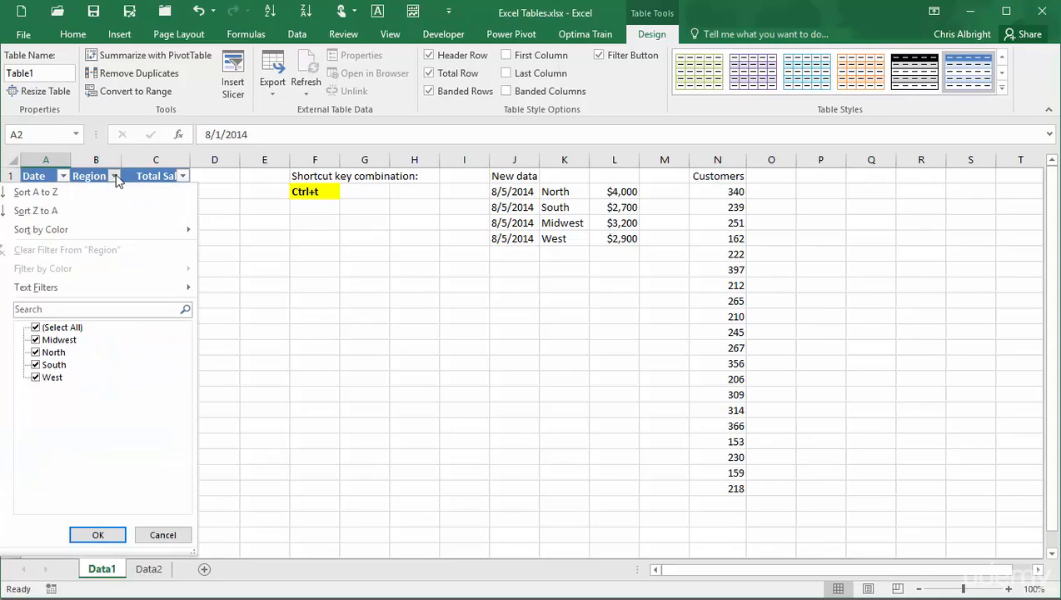
click(36, 328)
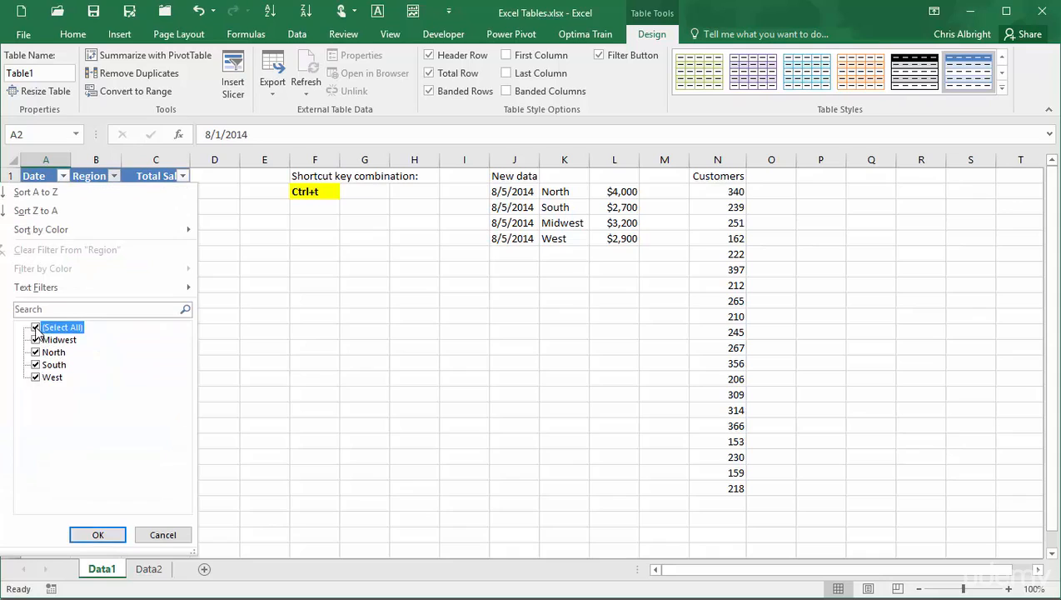
click(36, 364)
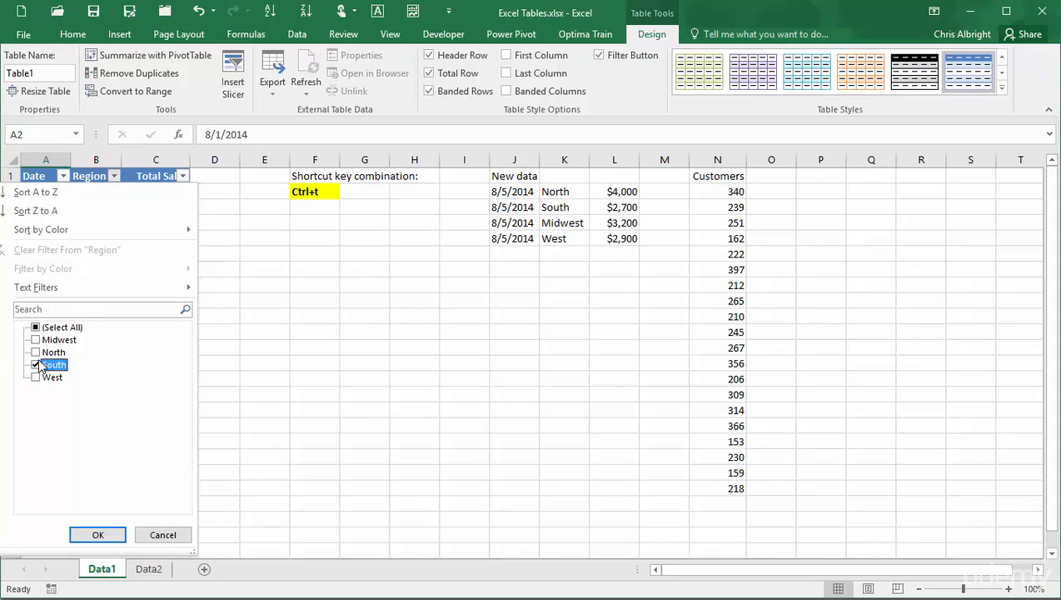
click(98, 534)
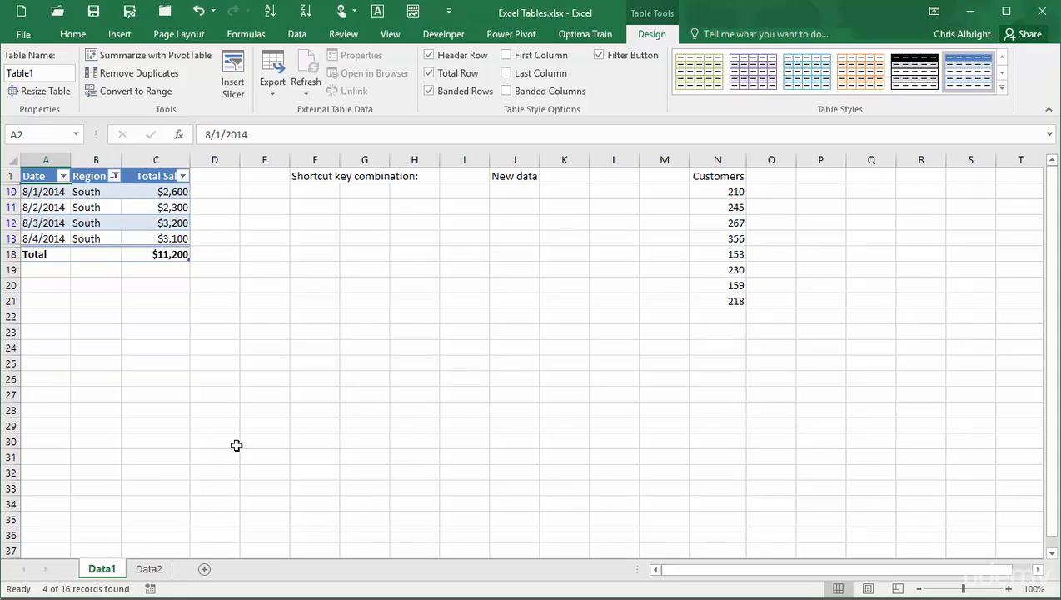
Examine the summary function options for the Total Sales total cell.
click(176, 254)
click(198, 258)
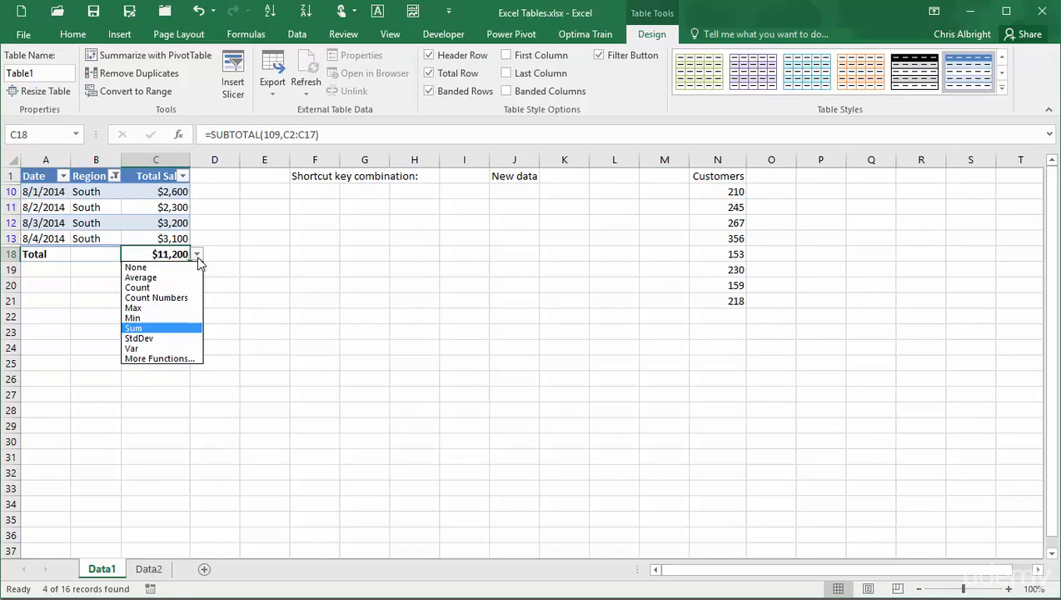
click(247, 275)
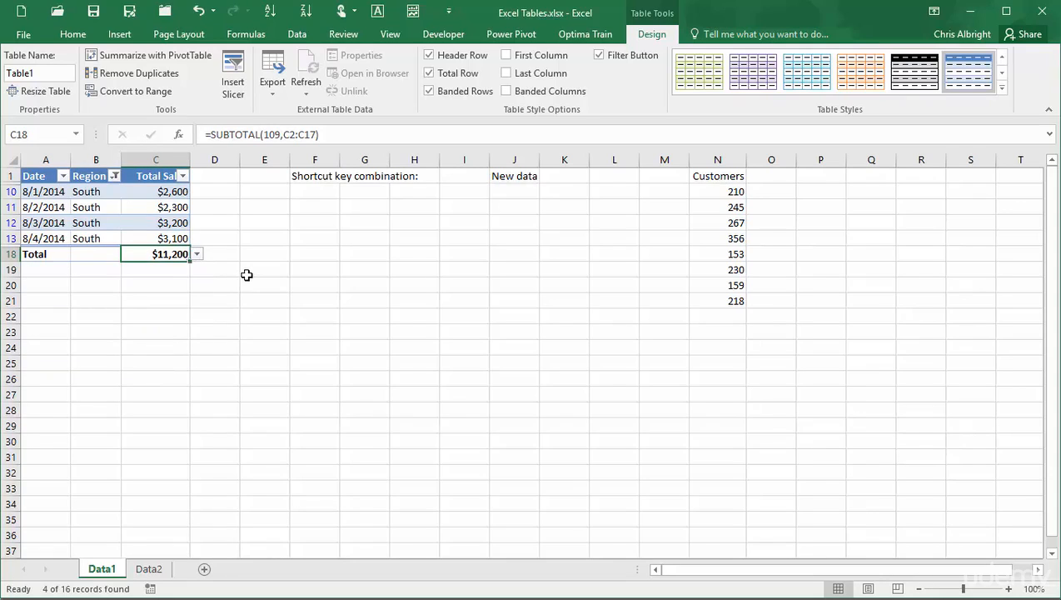
Undo the South filter and turn off the table's total row.
key(ctrl+z)
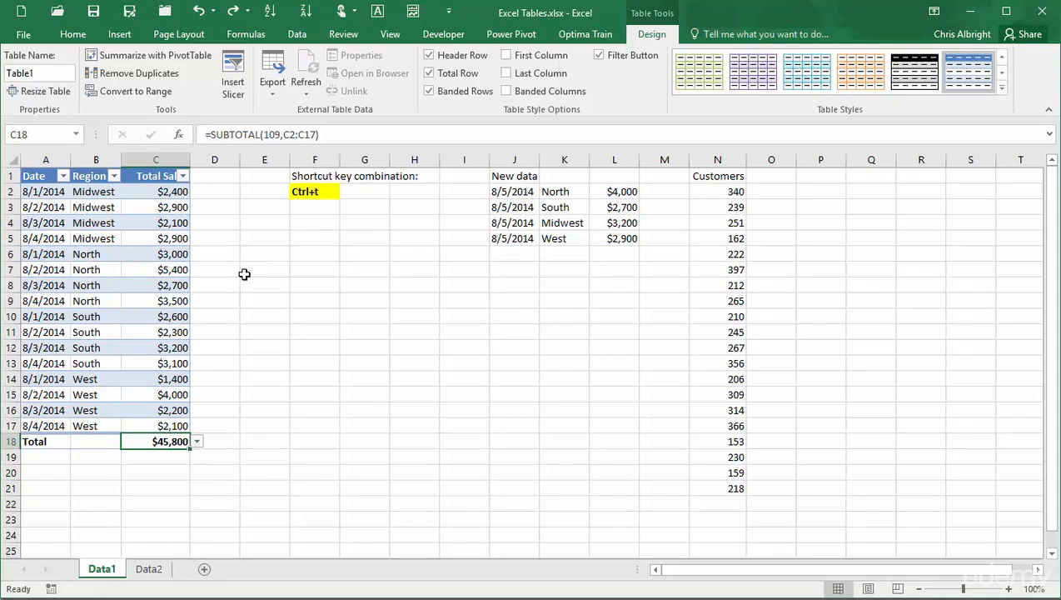
click(429, 73)
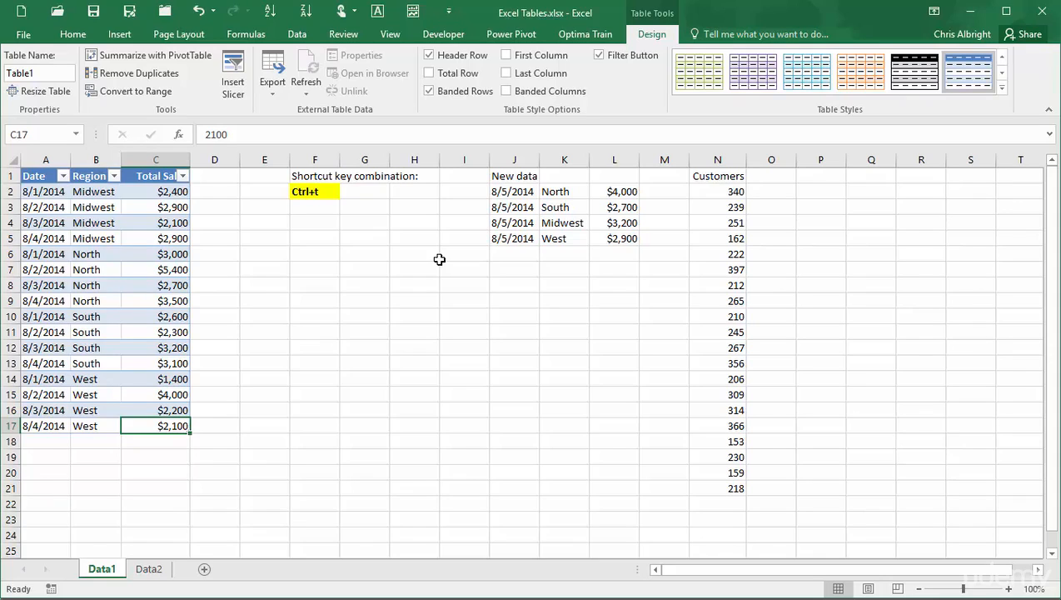
Copy the new data rows J2:L5 and paste them directly below the table at A18.
drag(494, 195, 611, 240)
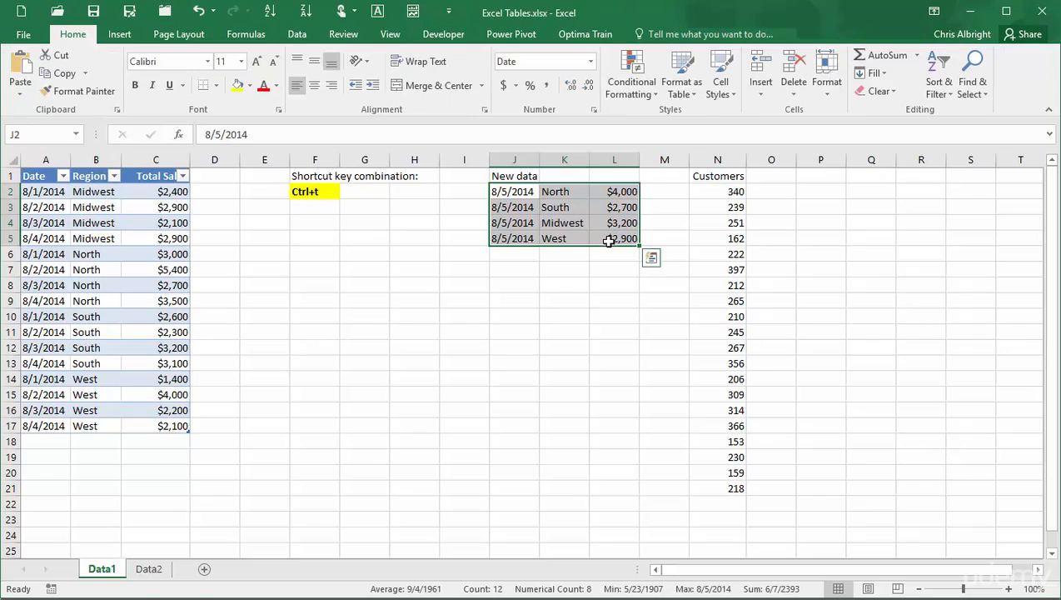
key(ctrl+c)
click(46, 444)
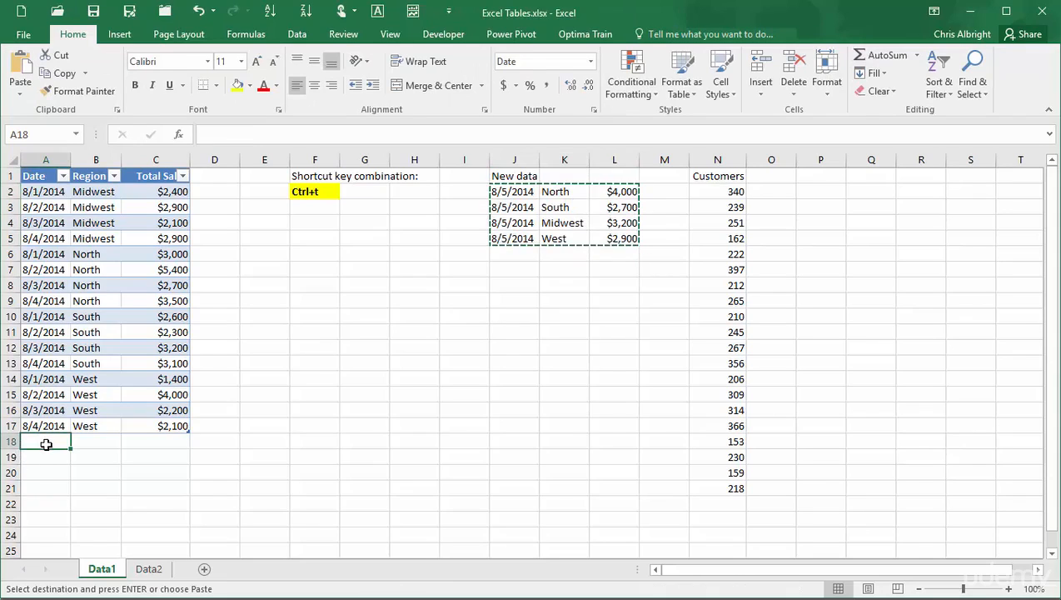
key(ctrl+v)
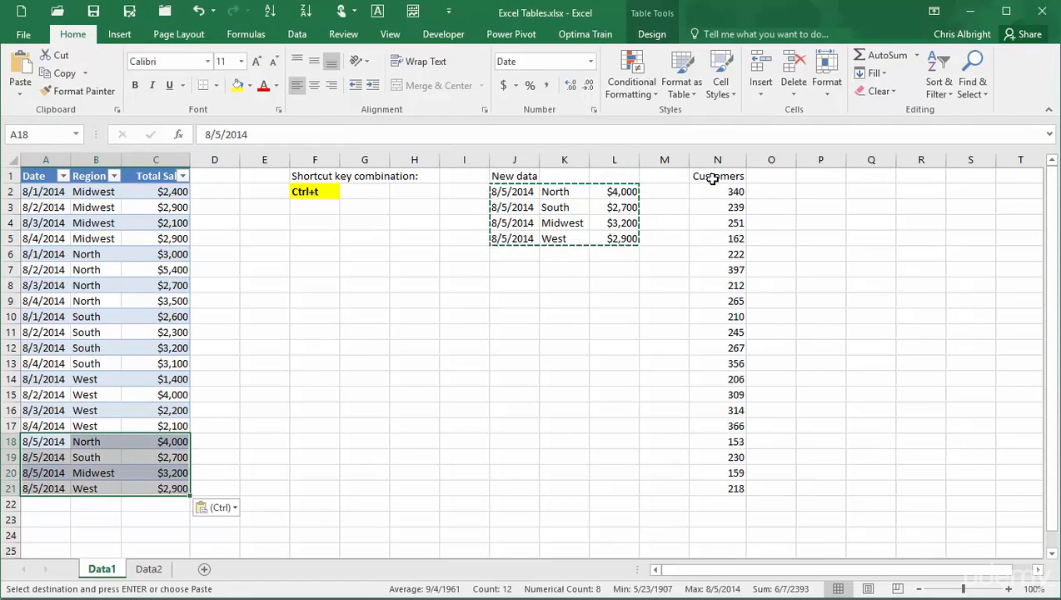
Copy the Customers column N1:N21 and paste it into column D beside the table.
drag(712, 179, 718, 485)
key(ctrl+c)
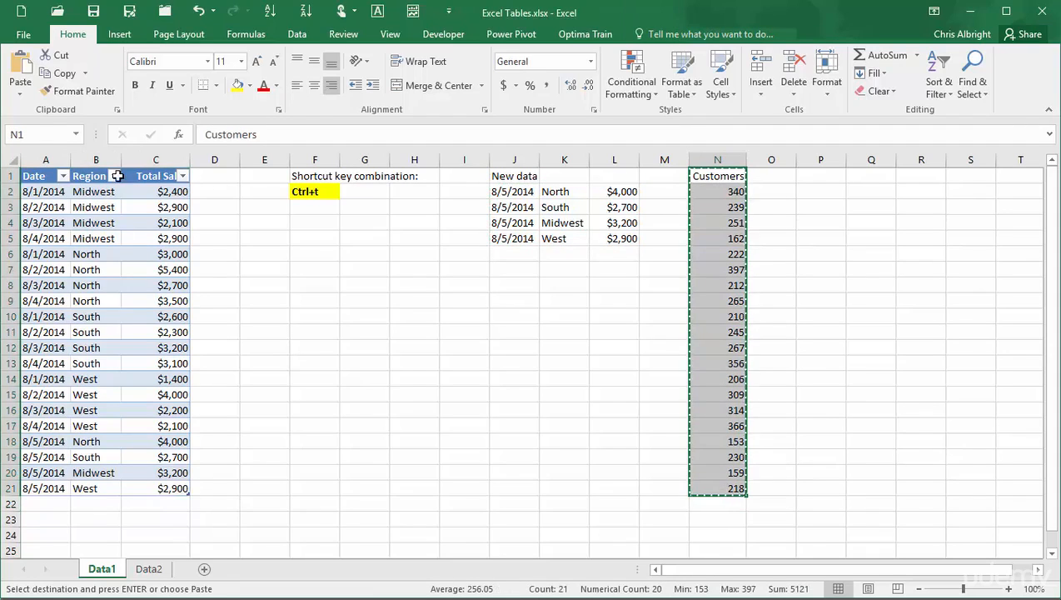
click(215, 180)
key(ctrl+v)
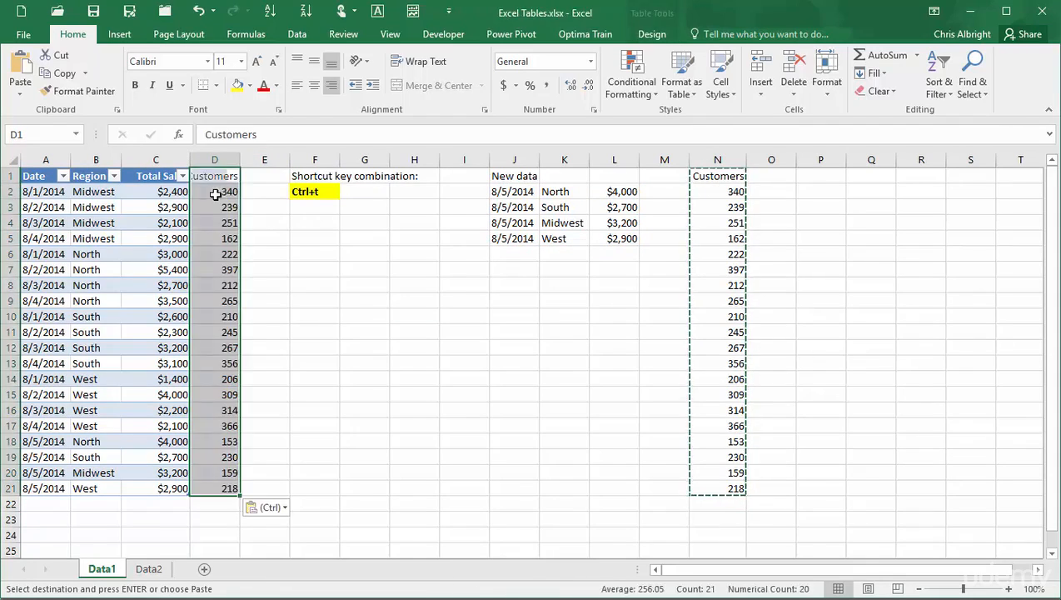
click(393, 391)
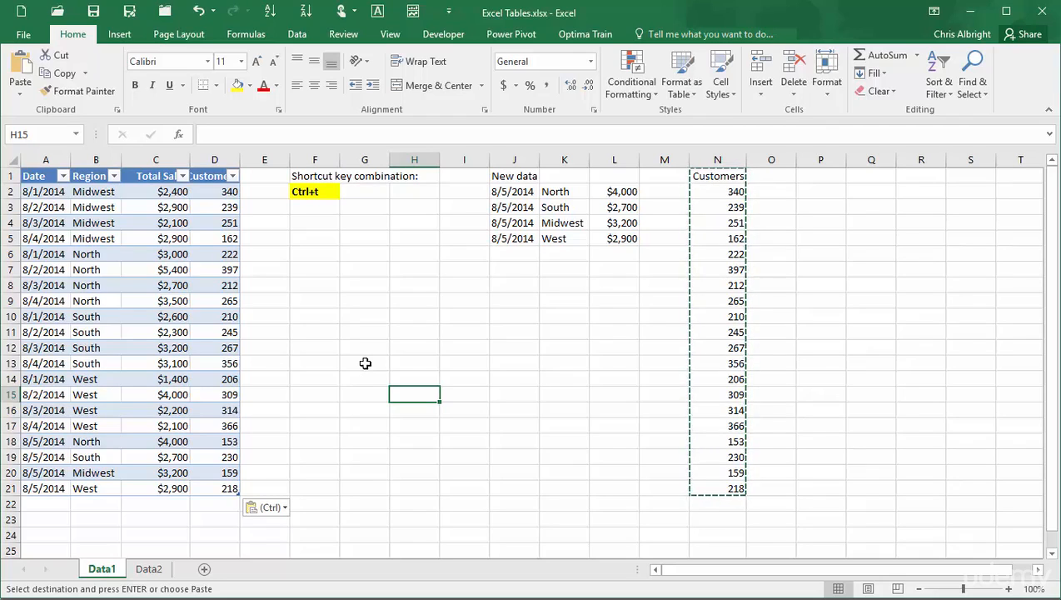
On the Data2 sheet, convert the Date and Sales range A1:B17 into a table with headers.
click(151, 569)
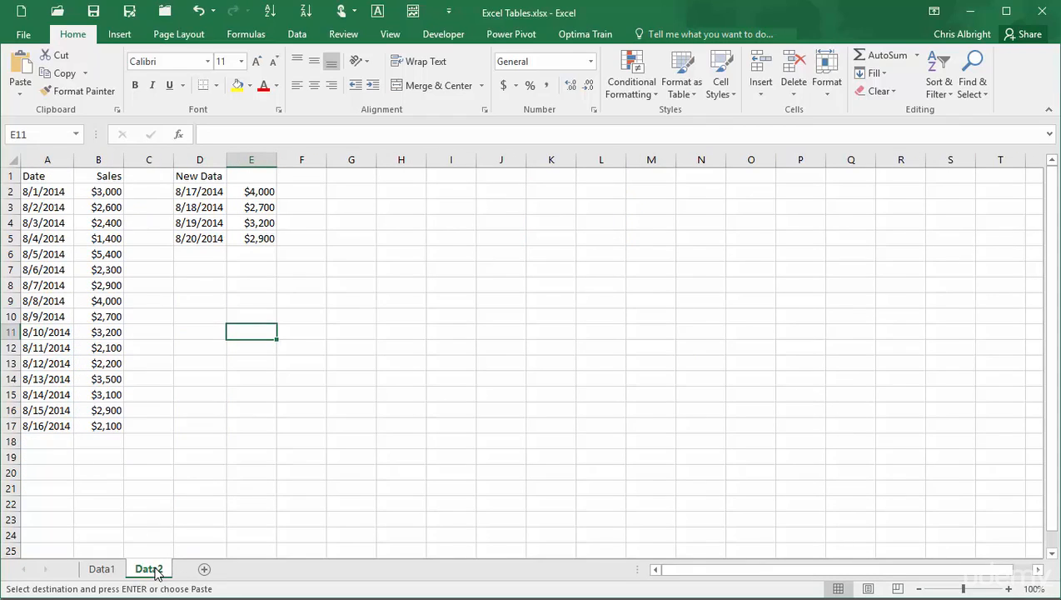
click(37, 177)
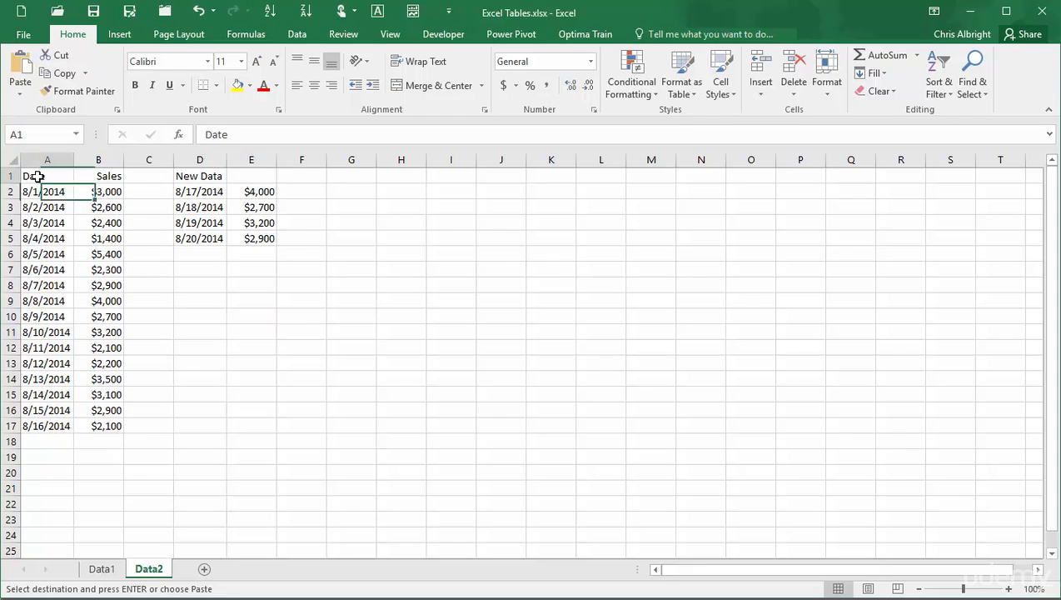
key(ctrl+t)
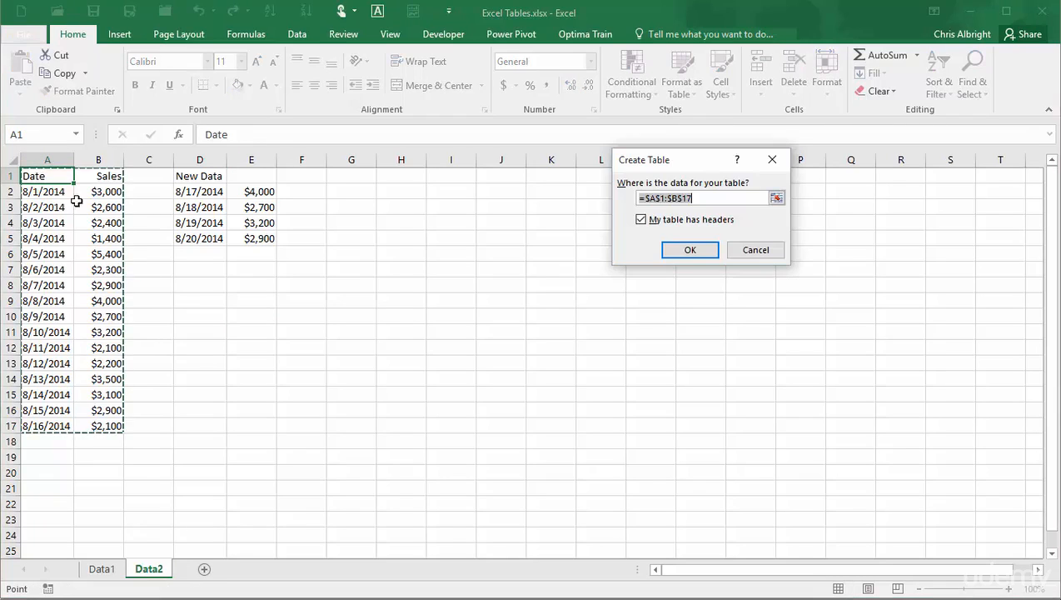
click(690, 251)
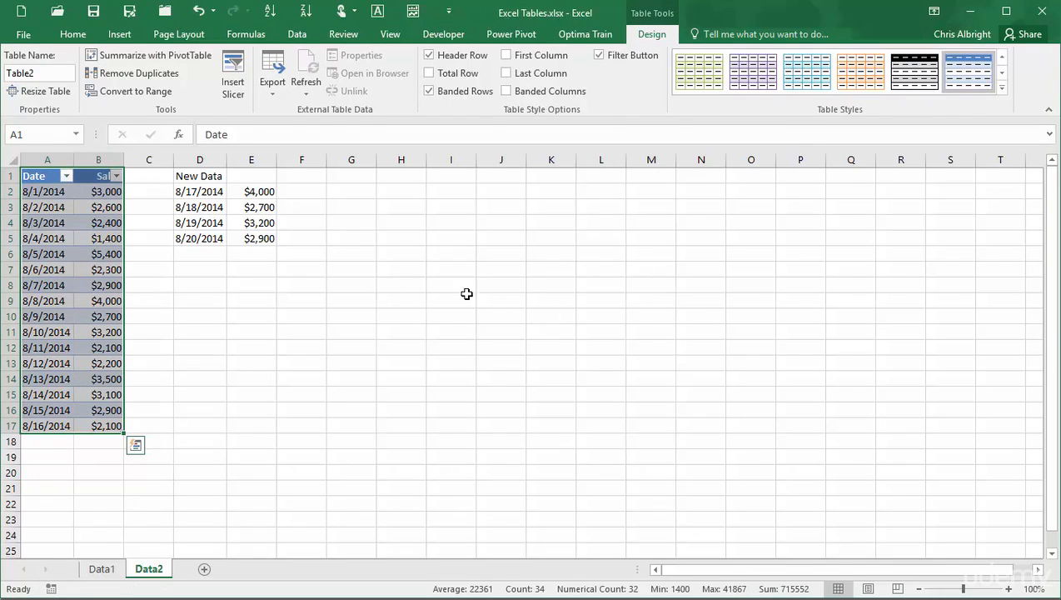
Insert a line chart of the Data2 table's sales.
click(118, 35)
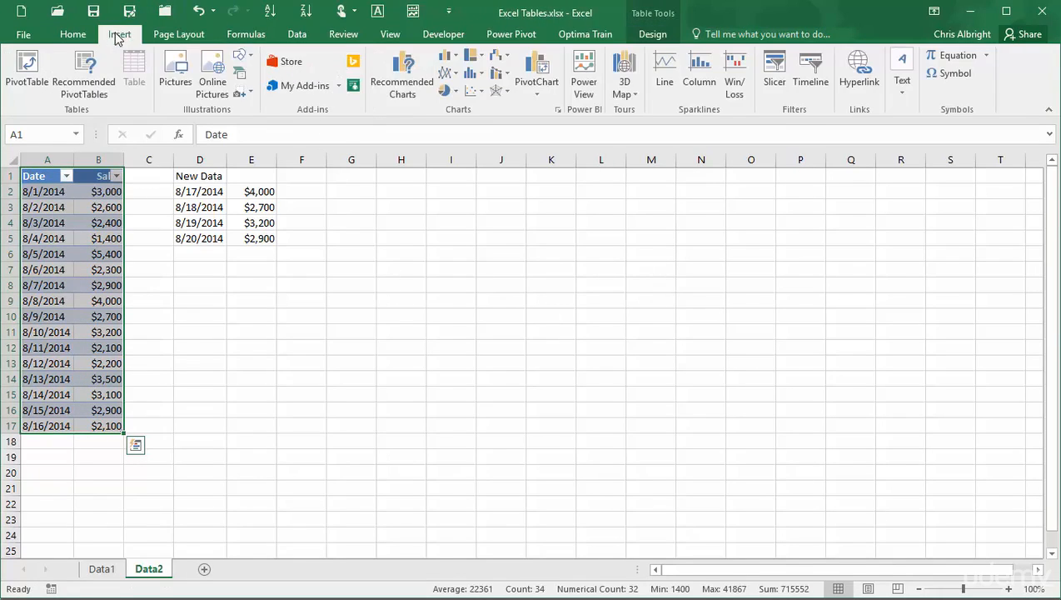
click(454, 75)
click(599, 114)
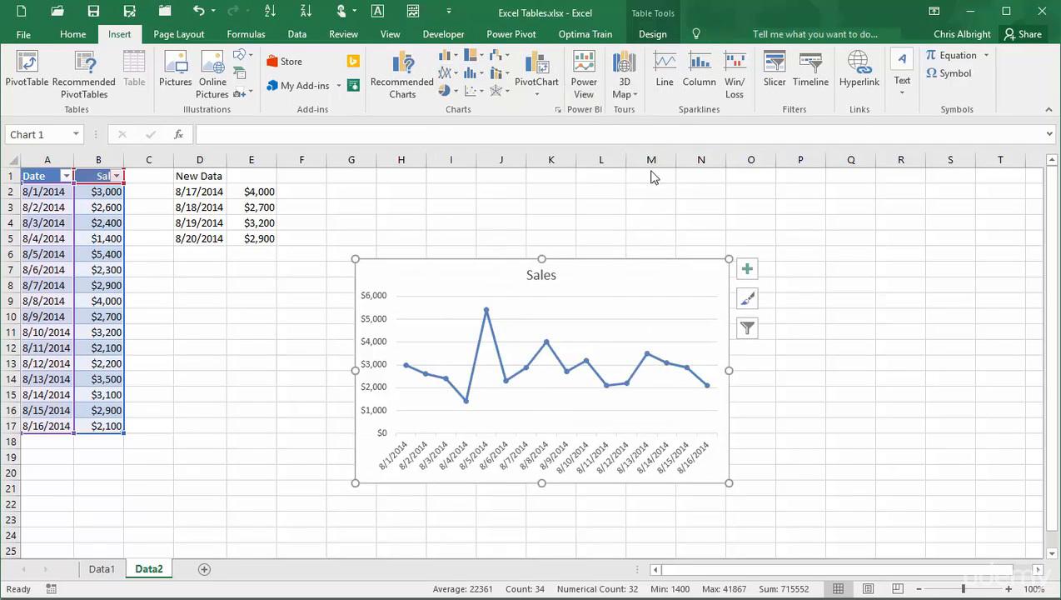
Copy the new data D2:E5 and paste it below the Data2 table at A18.
drag(188, 188, 254, 236)
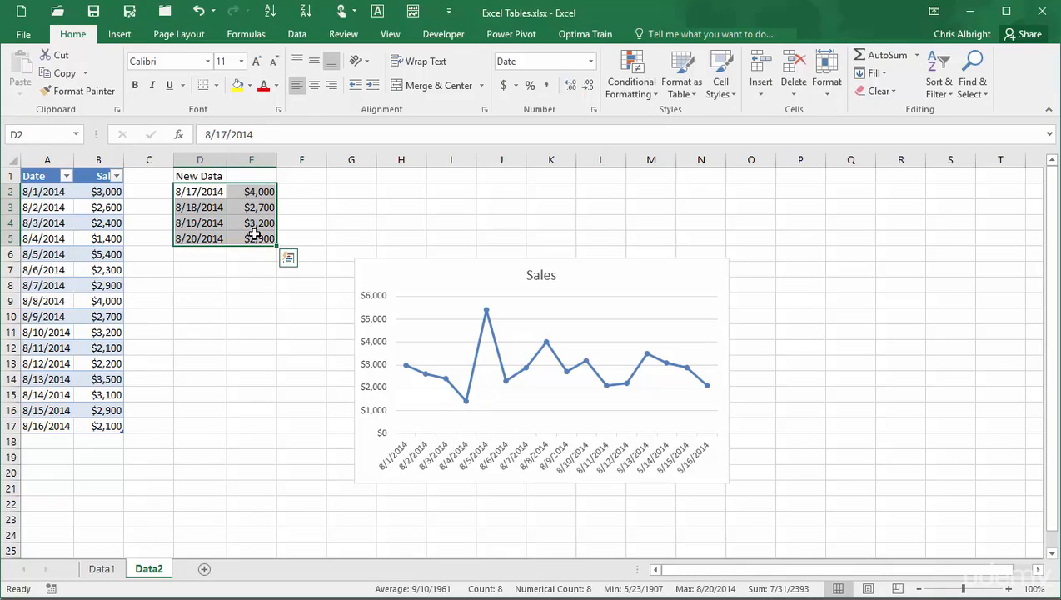
key(ctrl+c)
click(58, 436)
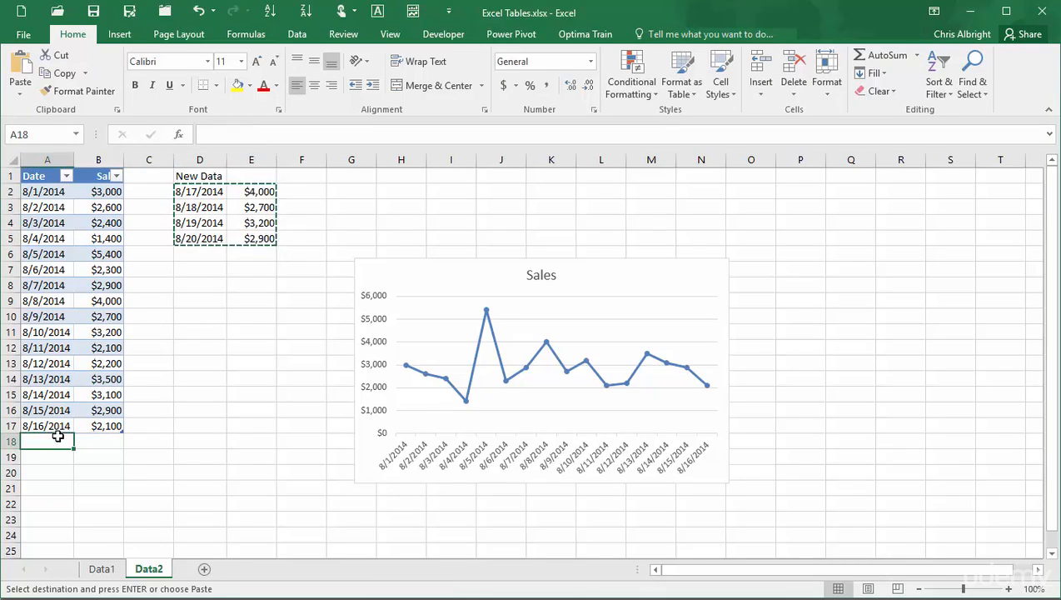
key(ctrl+v)
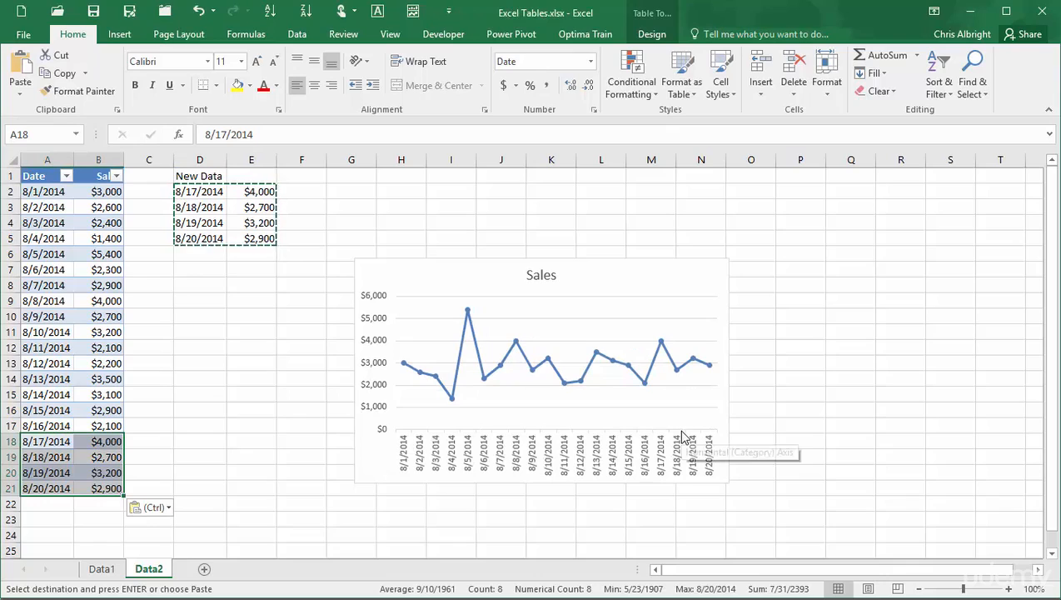